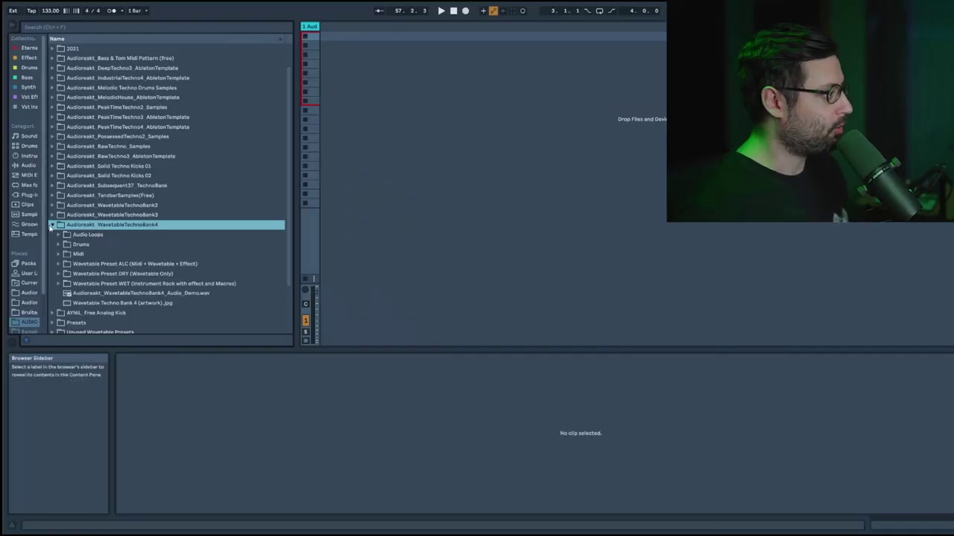
# Expand the Audio Loops folder to view its bass loops, then collapse it
pyautogui.click(93, 235)
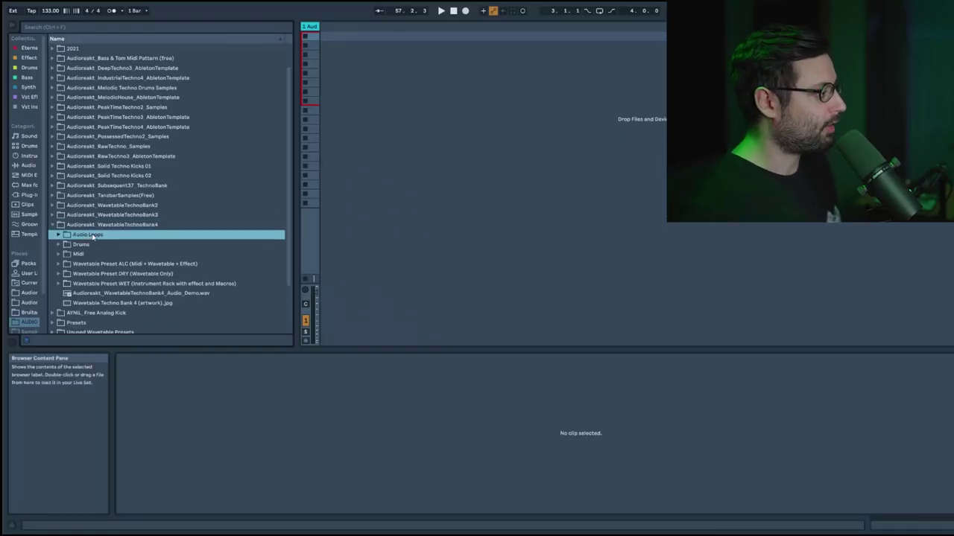
pyautogui.click(59, 235)
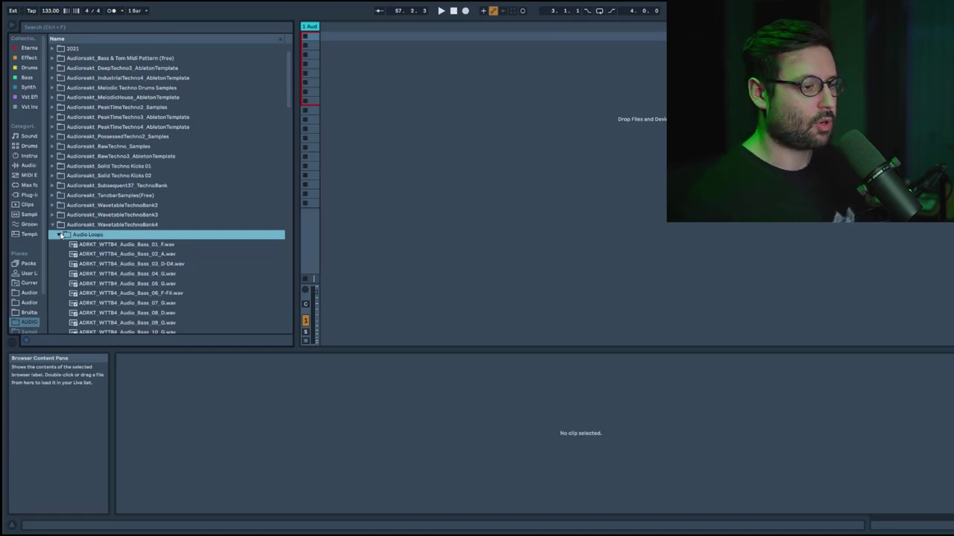
pyautogui.click(60, 234)
# Open Drums > Kick and preview the KickRumble135 kicks 01_G, 02_F, 03_G and 04_A
pyautogui.click(58, 244)
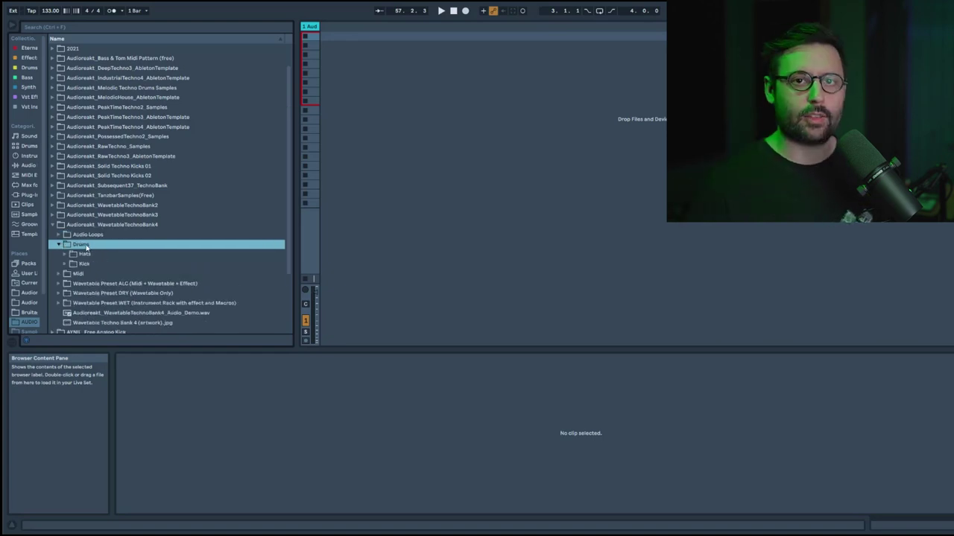
pyautogui.click(65, 264)
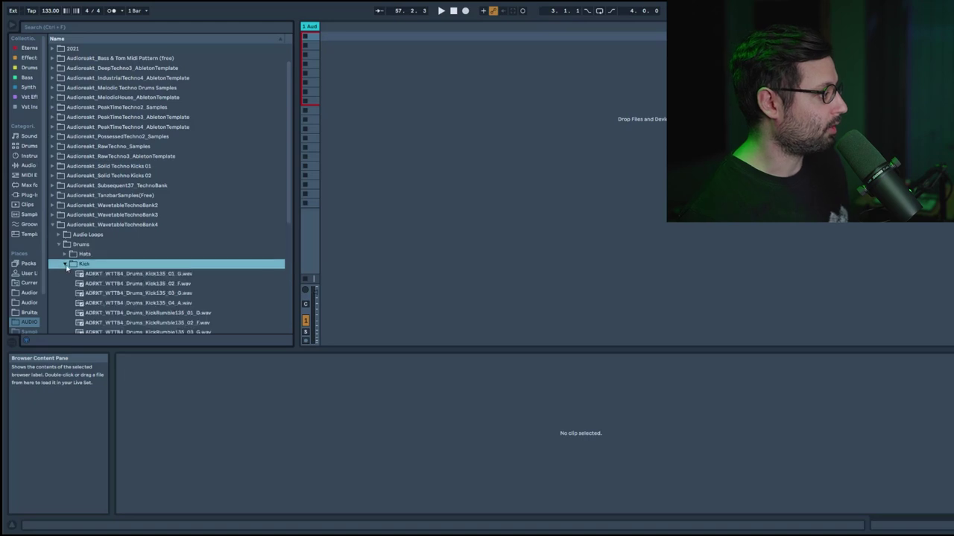
pyautogui.click(127, 273)
pyautogui.scroll(-3, 128, 277)
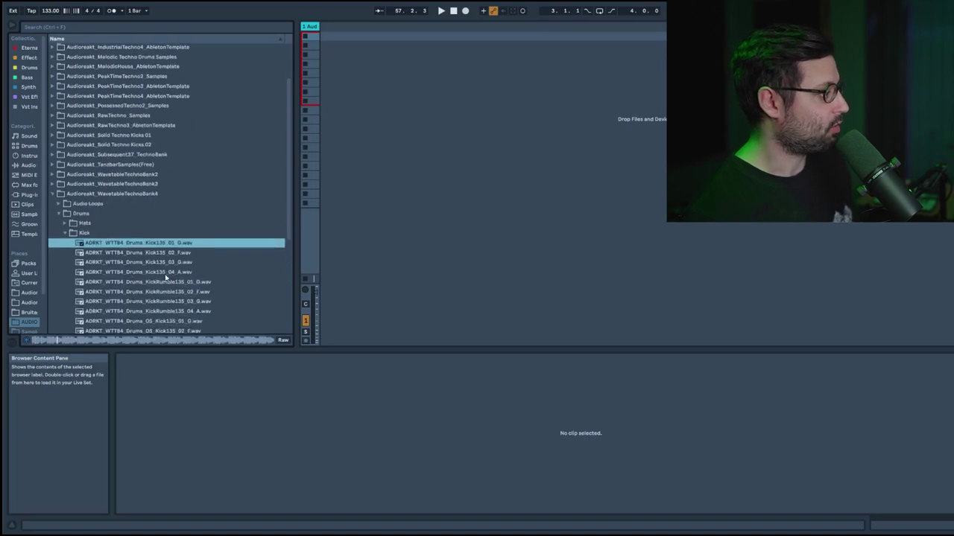
pyautogui.click(167, 283)
pyautogui.click(173, 293)
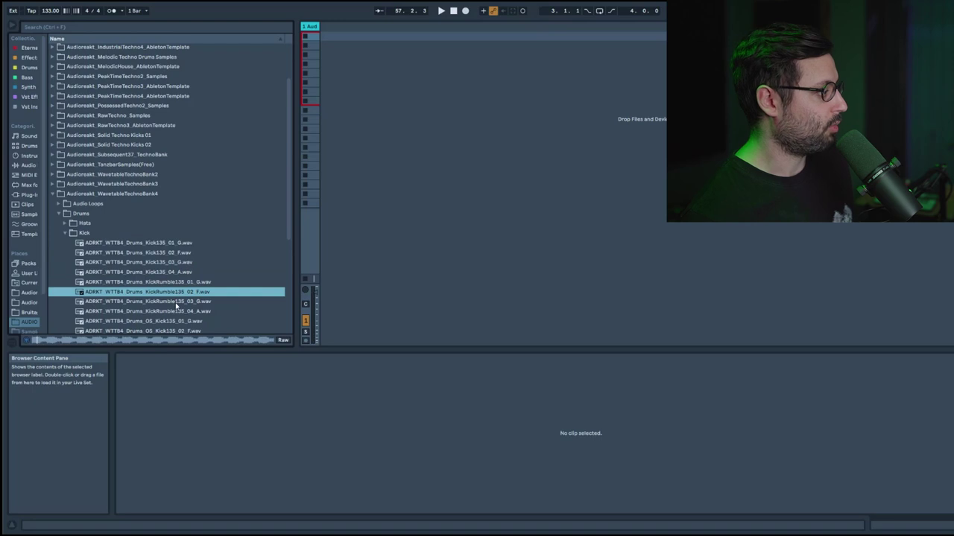
pyautogui.click(176, 303)
pyautogui.click(183, 311)
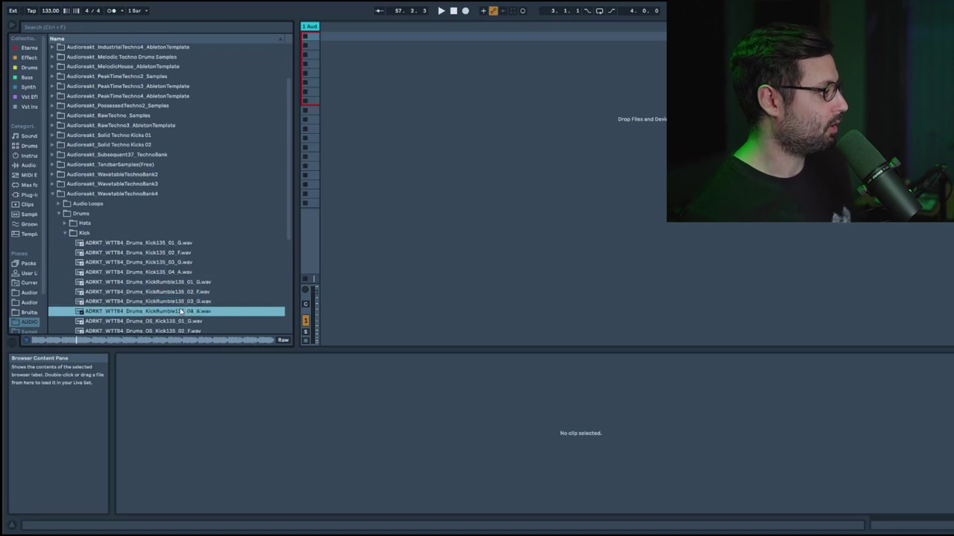
# Switch to the Hats folder and preview Hats135_01, Hats135_03 and Ride135_01
pyautogui.click(66, 234)
pyautogui.click(66, 223)
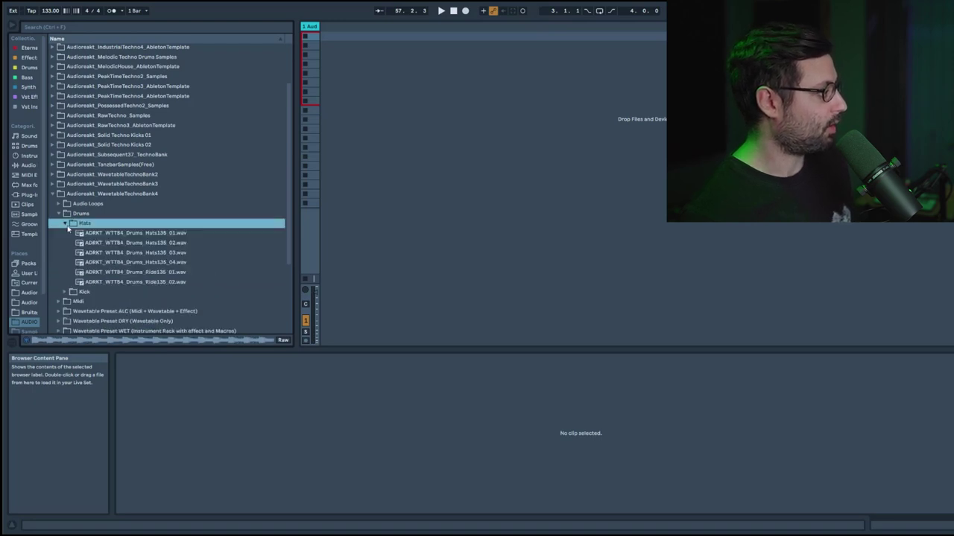
pyautogui.press('Down')
pyautogui.click(118, 254)
pyautogui.click(135, 273)
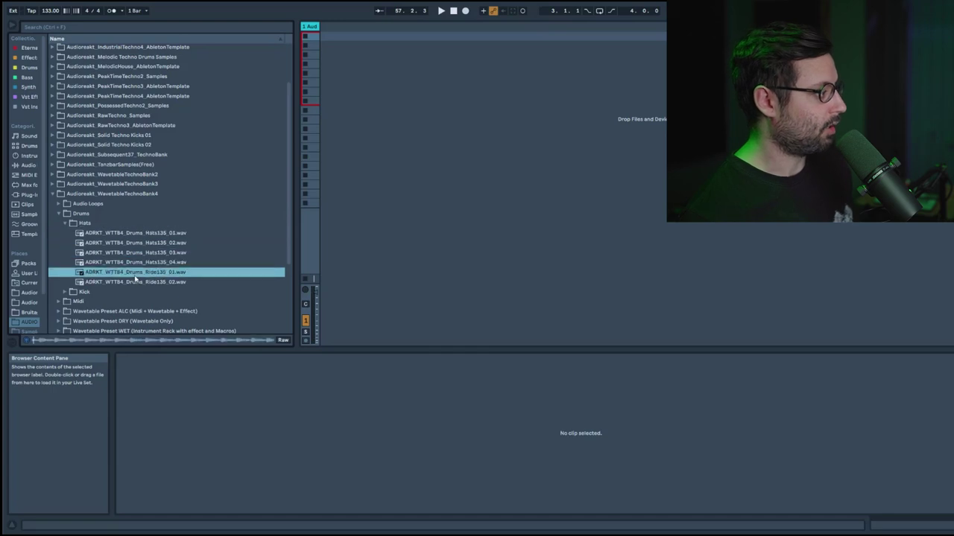
# Collapse Drums, then briefly expand and collapse the Midi folder
pyautogui.click(58, 213)
pyautogui.click(59, 224)
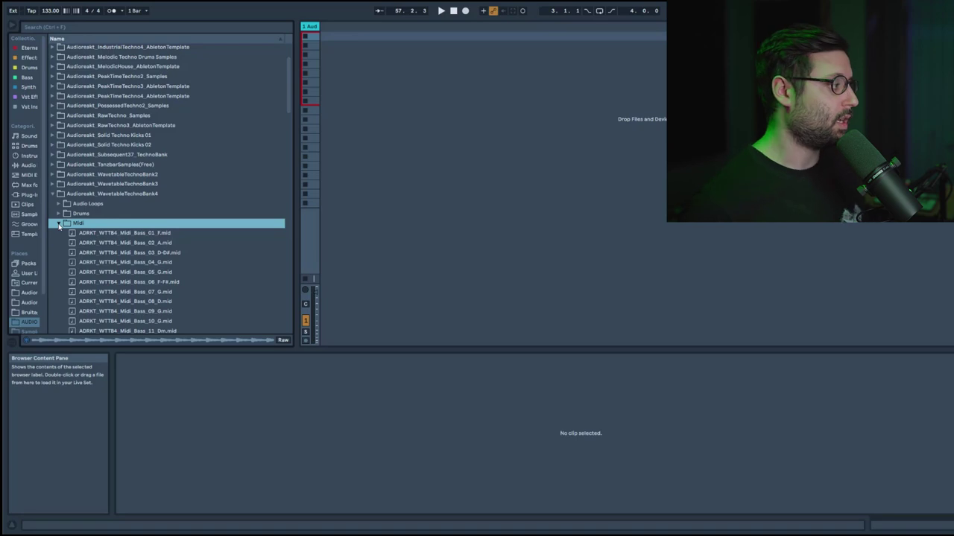
pyautogui.click(59, 223)
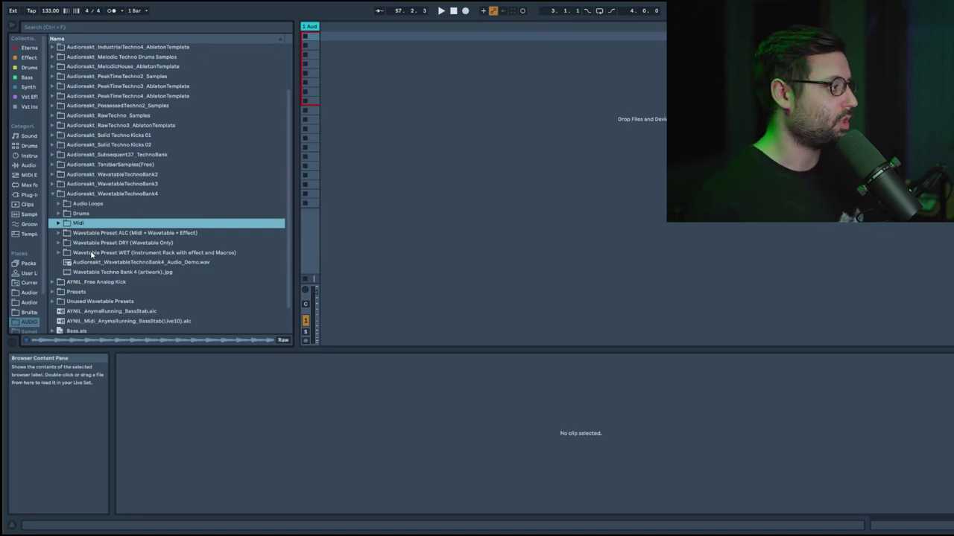
# Load Bass_02_A onto a new track, play its clip, raise Cutoff to 49 %, and stop
pyautogui.click(58, 234)
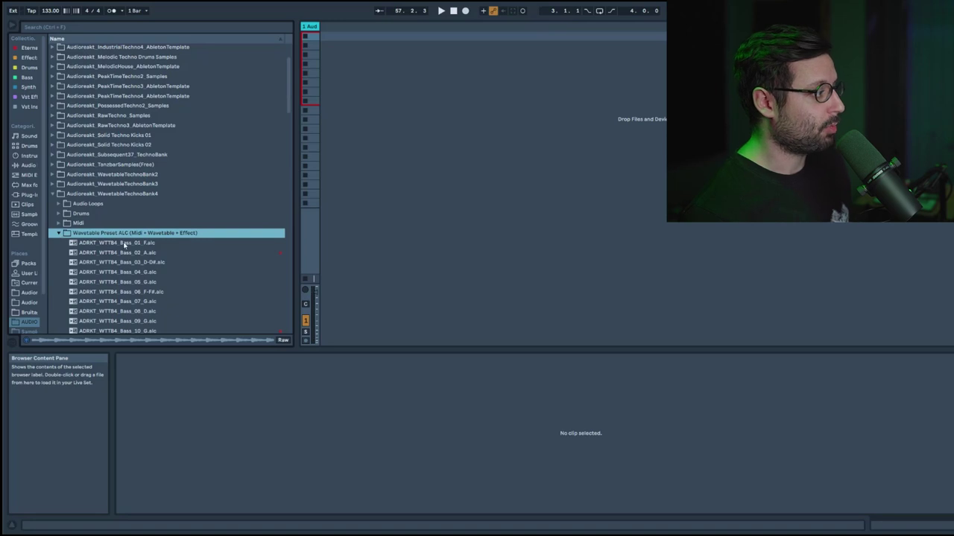
pyautogui.moveTo(115, 254); pyautogui.dragTo(381, 41)
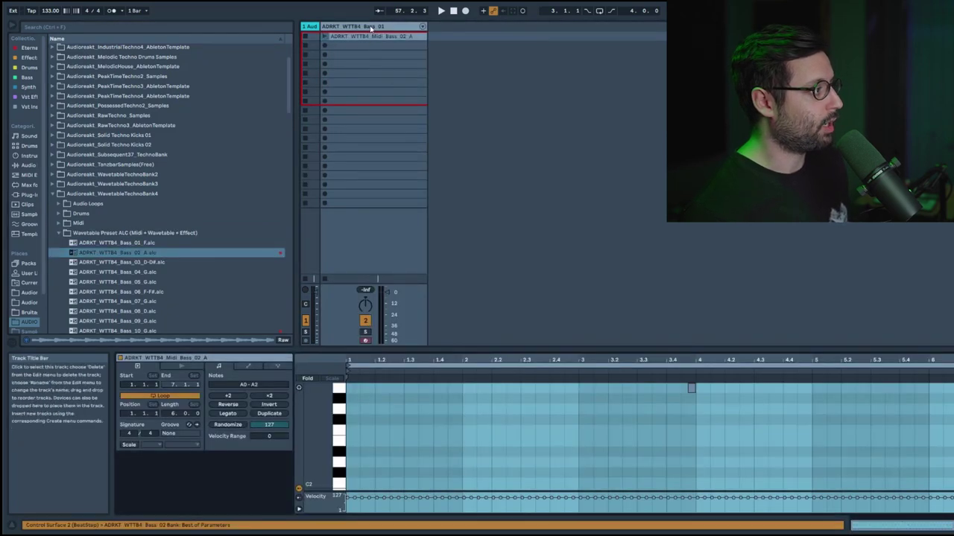
pyautogui.click(370, 28)
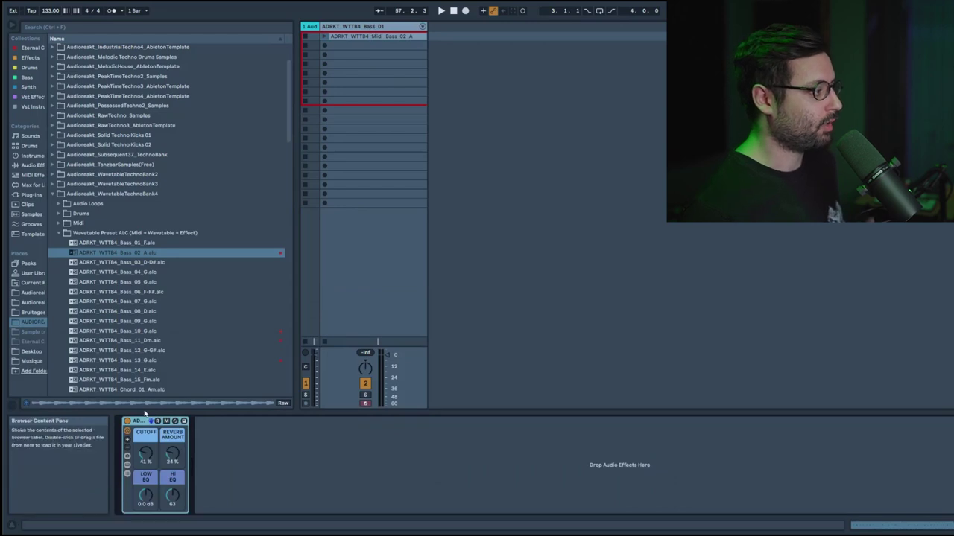
pyautogui.click(325, 37)
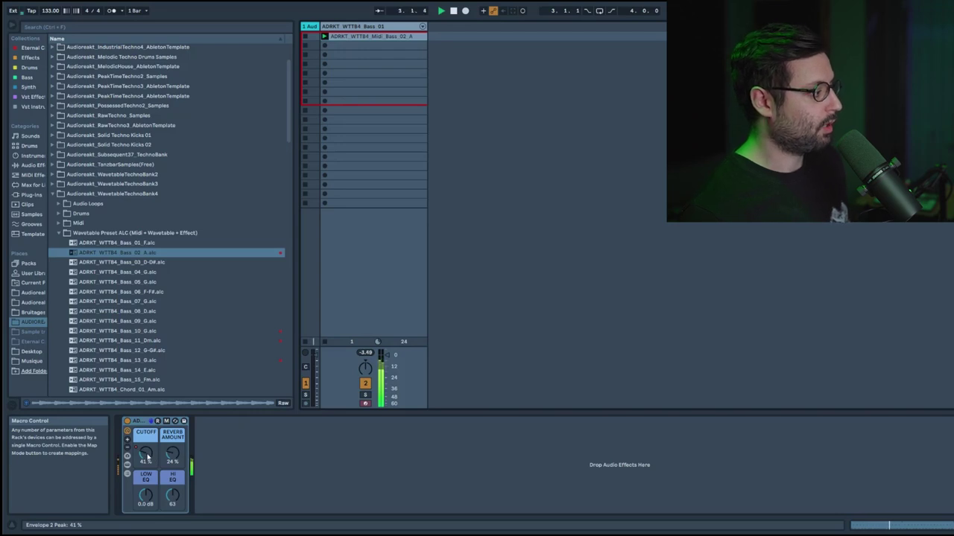
pyautogui.moveTo(147, 457)
pyautogui.mouseDown()
pyautogui.moveTo(147, 432)
pyautogui.moveTo(146, 462)
pyautogui.mouseUp()
pyautogui.press('space')
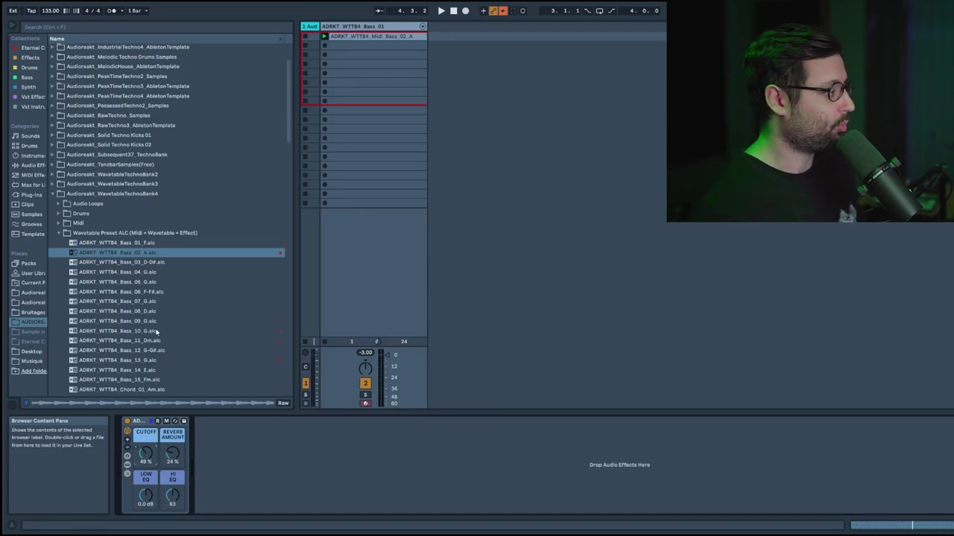
# Preview the Bass_10_G and Bass_11_Dm presets, then expand the Wavetable Preset DRY folder
pyautogui.click(157, 332)
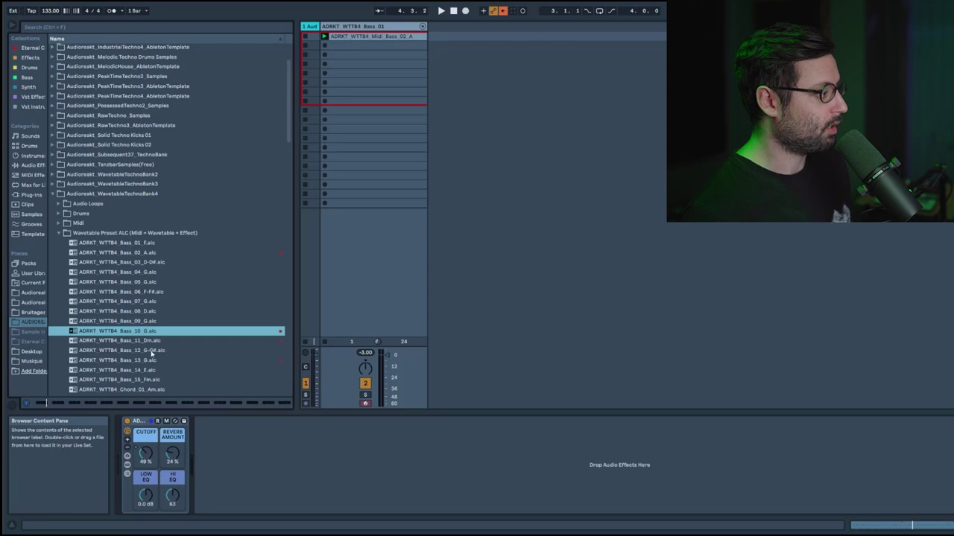
pyautogui.click(154, 342)
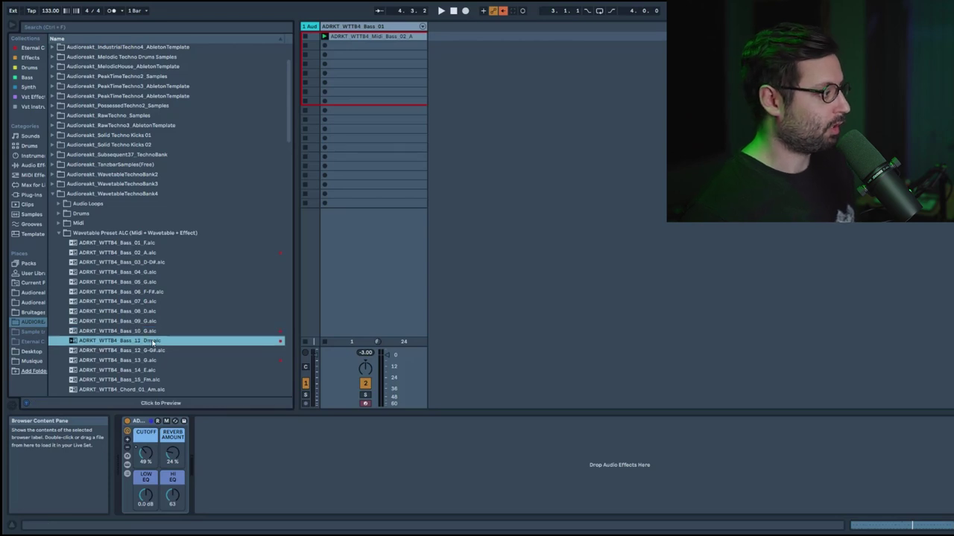
pyautogui.press('Left')
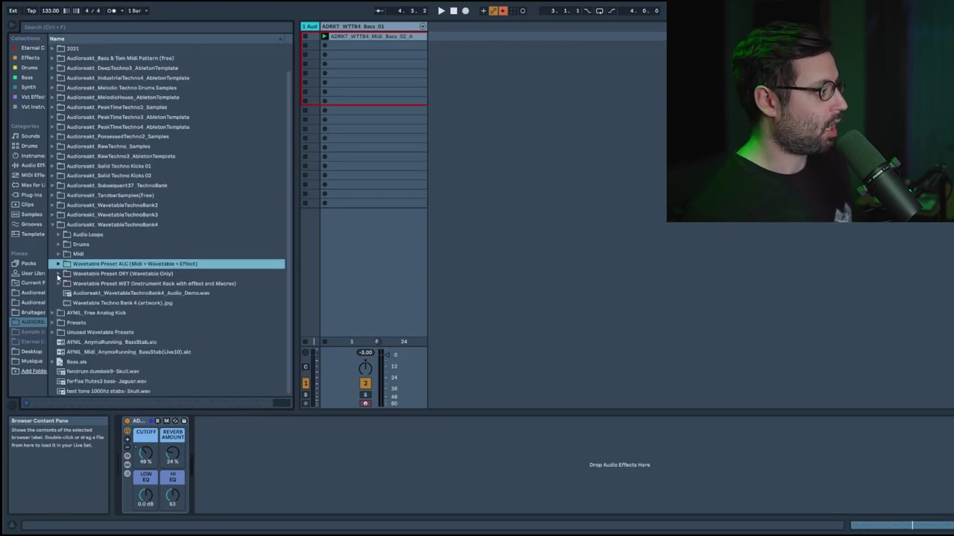
pyautogui.press('Down')
pyautogui.press('Right')
# Load the dry ADRKT_WTTB4_Wavetable_Bass_02.adv preset onto the track and collapse the DRY folder
pyautogui.doubleClick(147, 293)
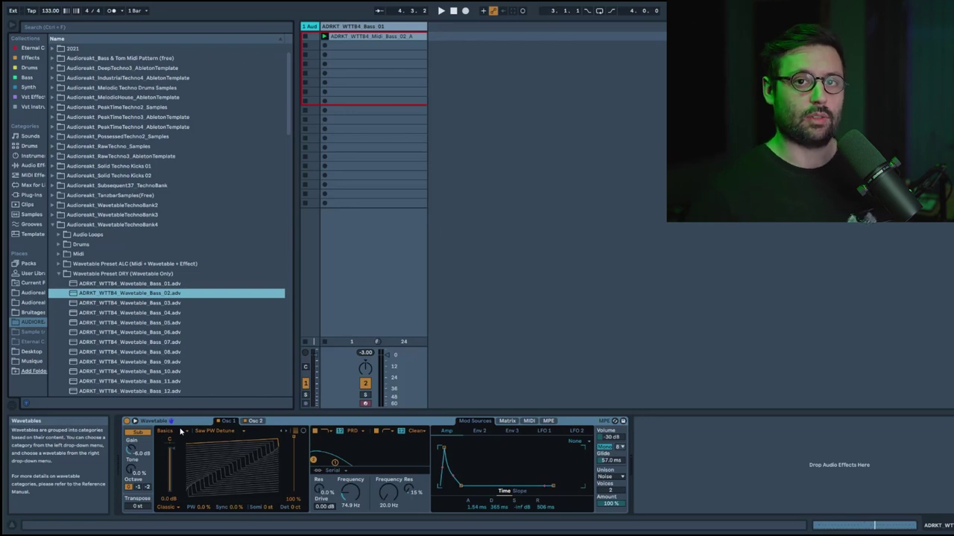
pyautogui.click(59, 274)
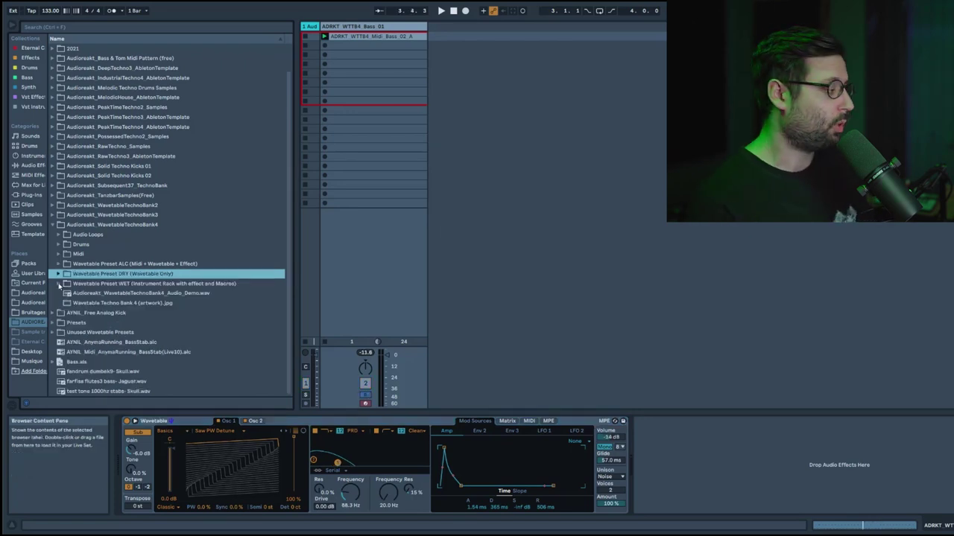
# Load the WET Bass_02.adg rack, inspect its Wavetable device chain, then collapse the WET folder
pyautogui.click(60, 283)
pyautogui.doubleClick(116, 302)
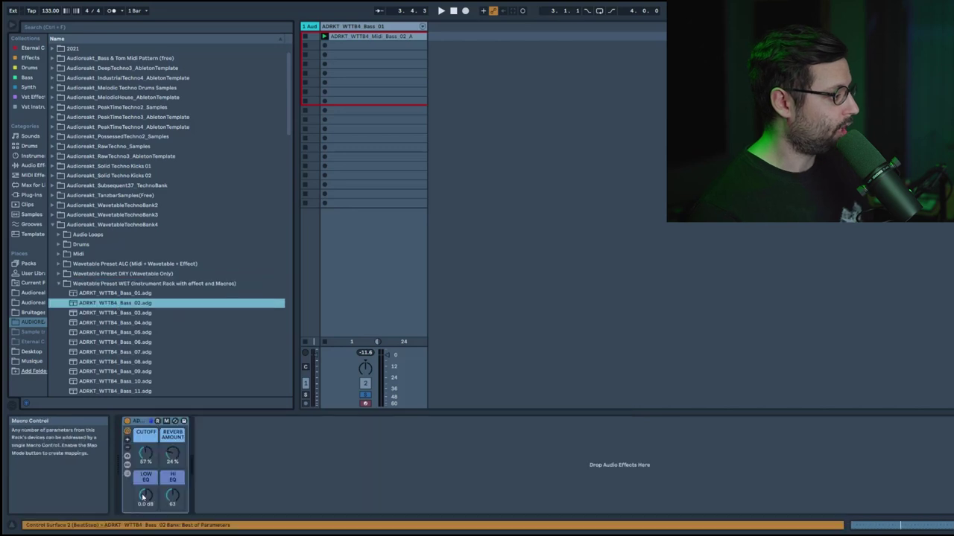
pyautogui.click(126, 466)
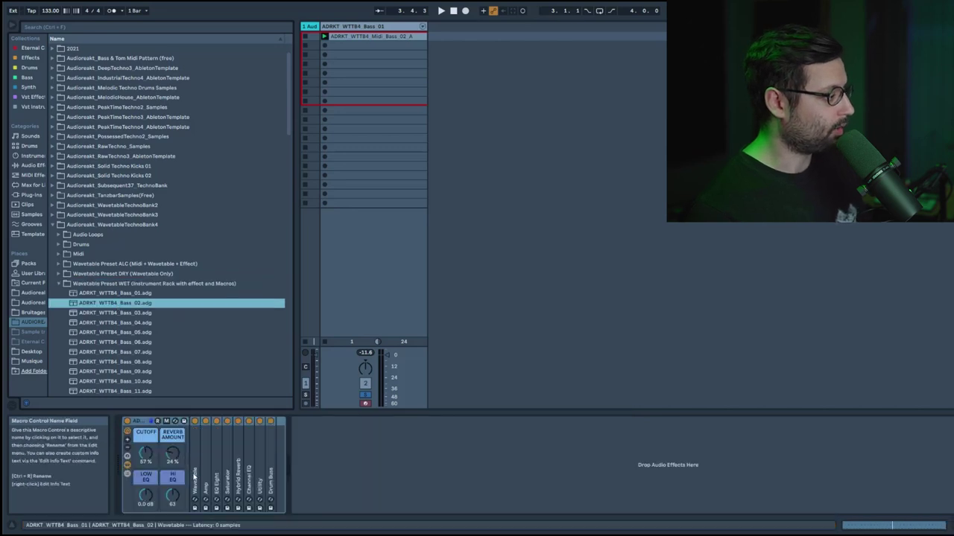
pyautogui.doubleClick(196, 428)
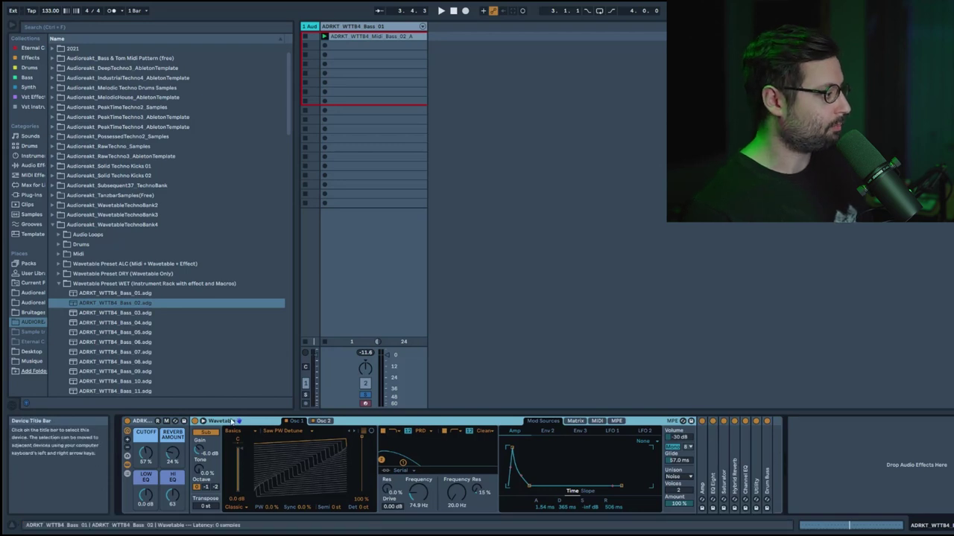
pyautogui.click(126, 465)
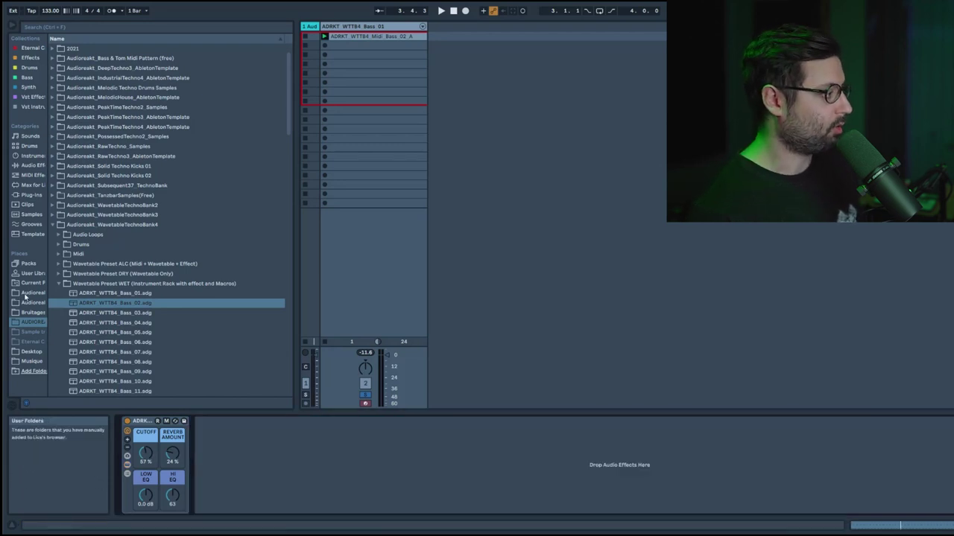
pyautogui.click(56, 285)
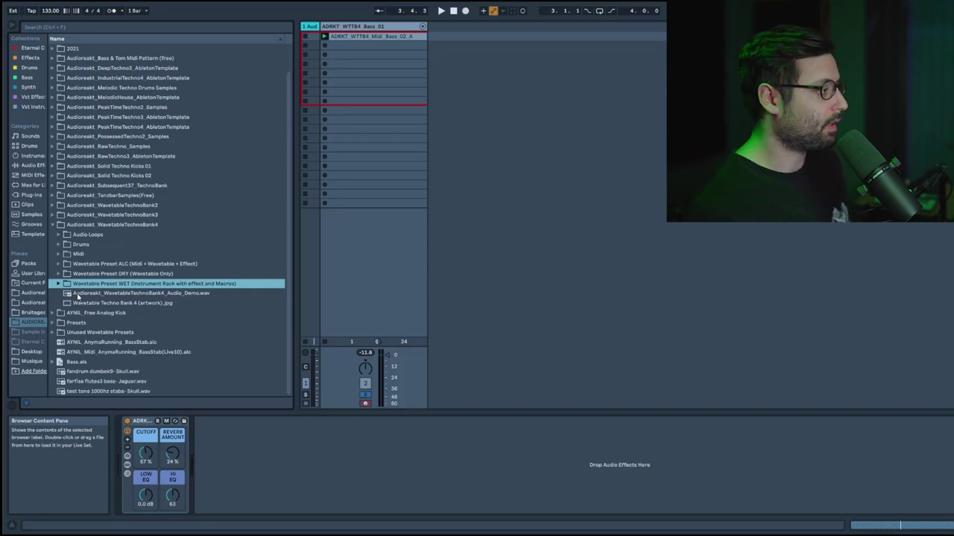
# Preview Audioreakt_WavetableTechnoBank4_Audio_Demo.wav from the browser
pyautogui.click(76, 295)
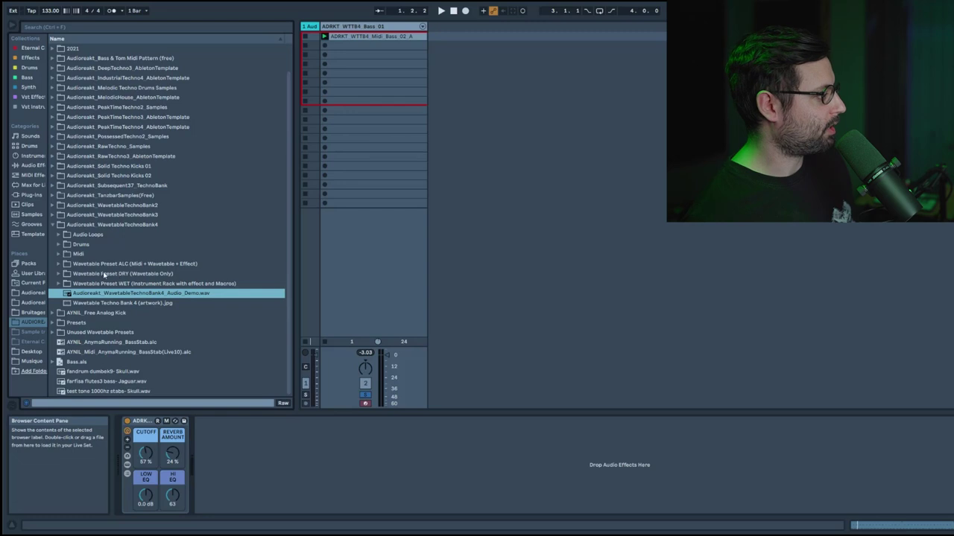
# Open the Wavetable Preset ALC folder and load ADRKT_WTTB4_Bass_10_G.alc onto the track
pyautogui.click(102, 269)
pyautogui.scroll(-3, 125, 302)
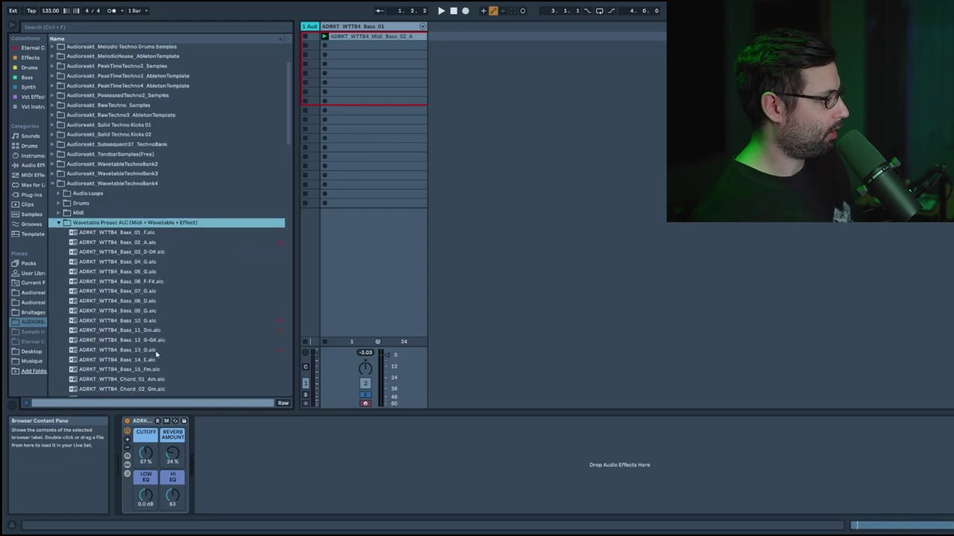
pyautogui.doubleClick(137, 322)
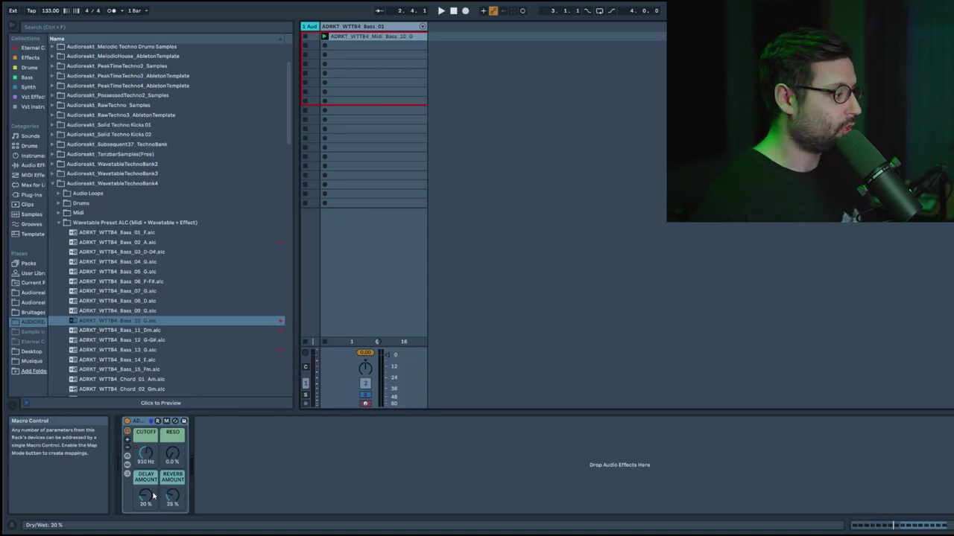
# Turn Bass_10_G's reverb amount down to zero, then load the Bass_11_Dm preset
pyautogui.moveTo(172, 495); pyautogui.dragTo(173, 522)
pyautogui.click(245, 447)
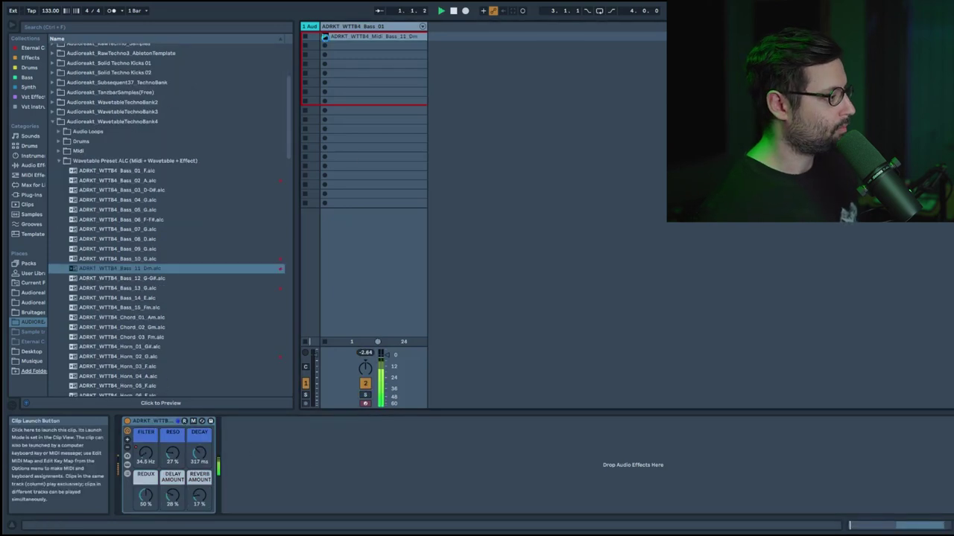
pyautogui.press('Down')
pyautogui.press('Return')
# Raise the Filter macro to 177 Hz, lower Redux to 48 %, and start playback
pyautogui.moveTo(145, 453)
pyautogui.mouseDown()
pyautogui.moveTo(146, 429)
pyautogui.moveTo(145, 440)
pyautogui.mouseUp()
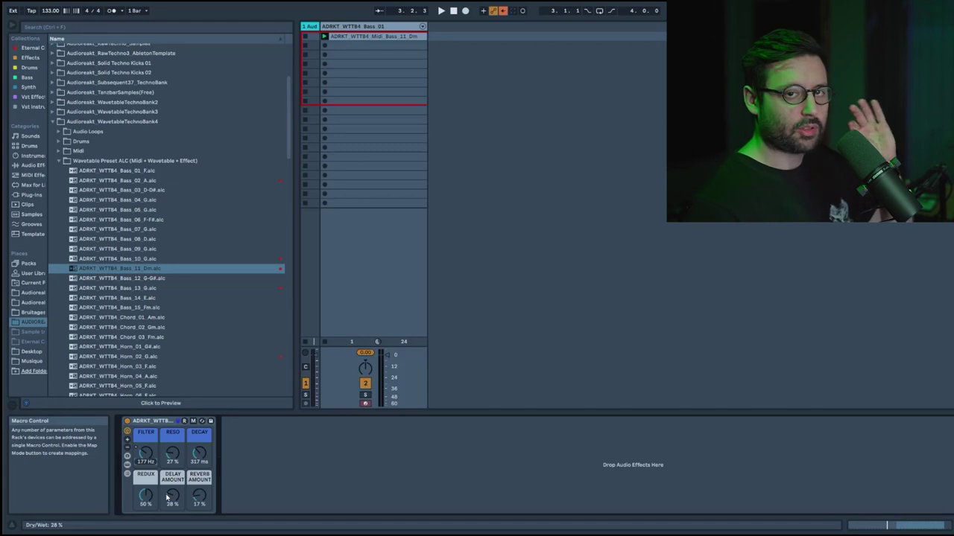
pyautogui.moveTo(145, 495)
pyautogui.mouseDown()
pyautogui.moveTo(146, 521)
pyautogui.moveTo(145, 469)
pyautogui.moveTo(145, 481)
pyautogui.mouseUp()
pyautogui.press('space')
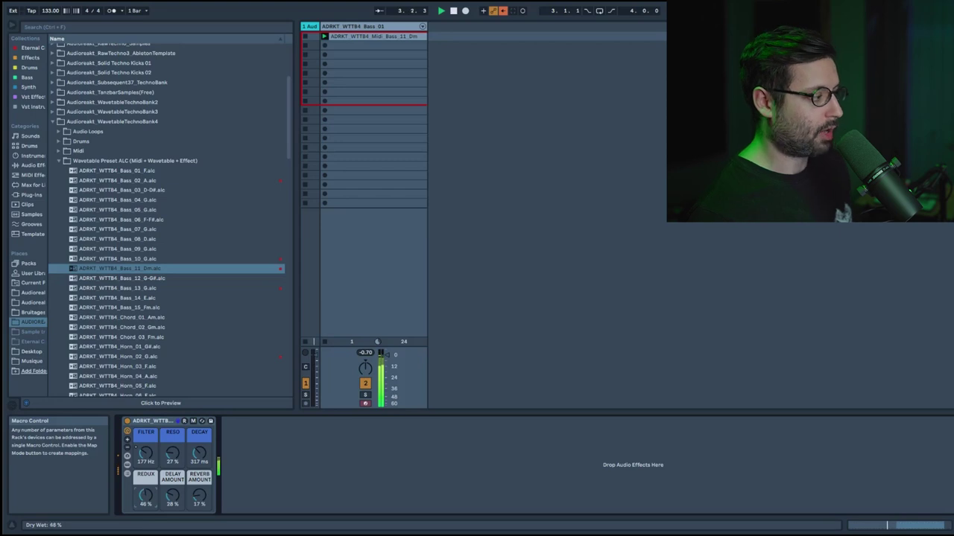
# Load Horn_02_G, launch its clip, raise the Fold Mod macro and lower the Fold macro
pyautogui.doubleClick(120, 356)
pyautogui.scroll(-3, 107, 294)
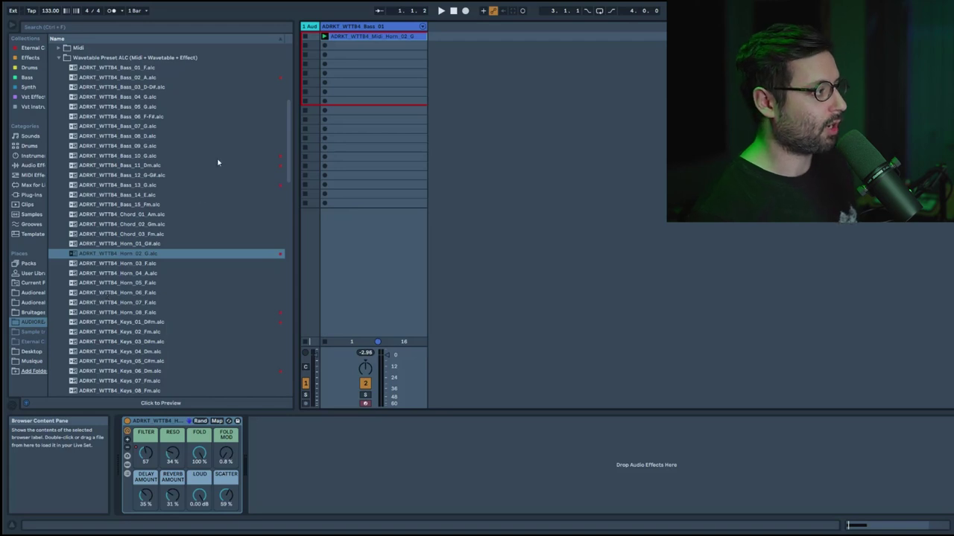
pyautogui.click(325, 37)
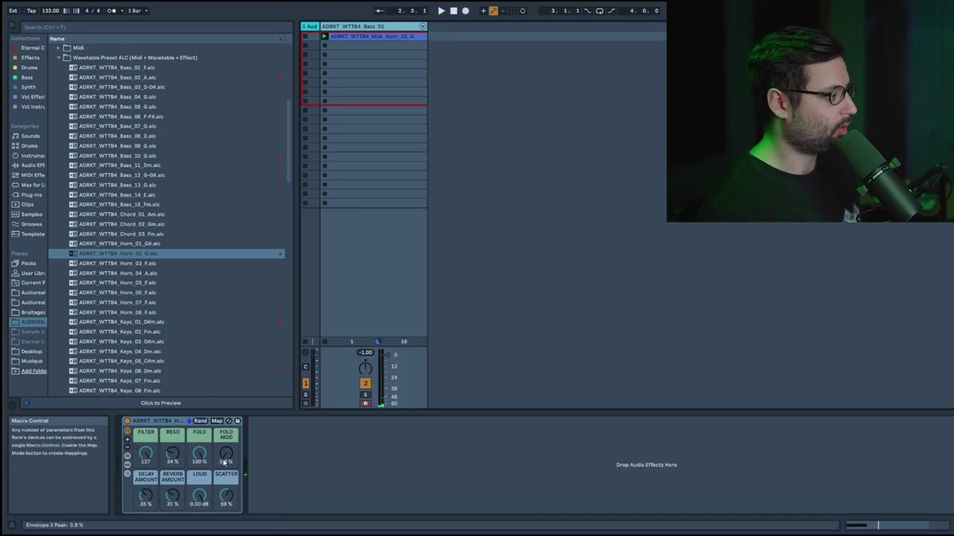
pyautogui.moveTo(226, 462)
pyautogui.mouseDown()
pyautogui.moveTo(226, 387)
pyautogui.moveTo(222, 461)
pyautogui.mouseUp()
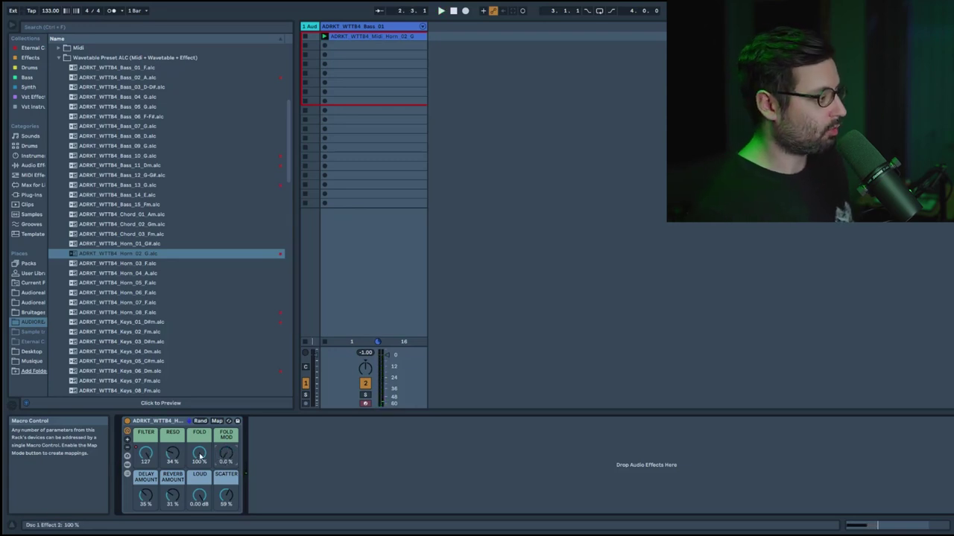
pyautogui.moveTo(200, 456); pyautogui.dragTo(200, 494)
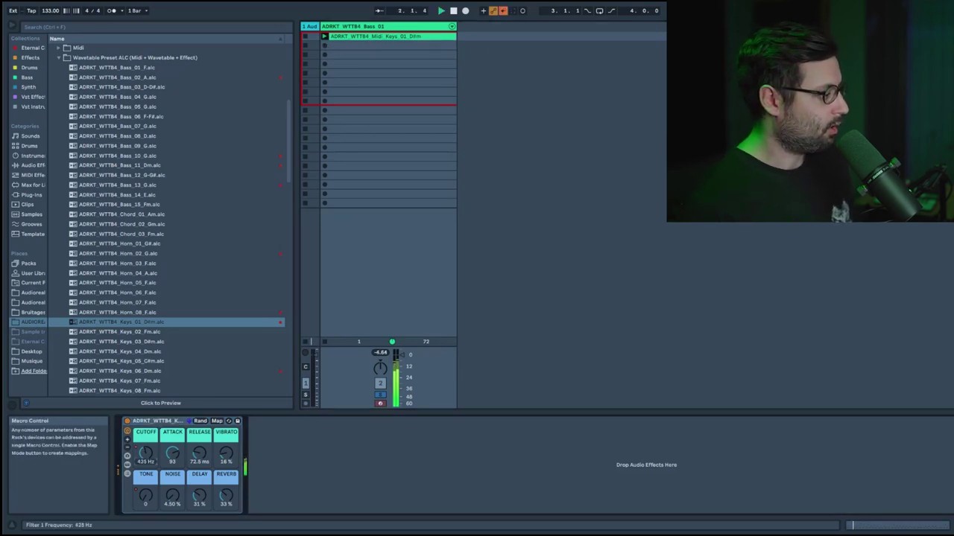
# Tweak Keys_01's Attack, Release and Vibrato macros, ending with Attack turned back up
pyautogui.moveTo(172, 453); pyautogui.dragTo(172, 492)
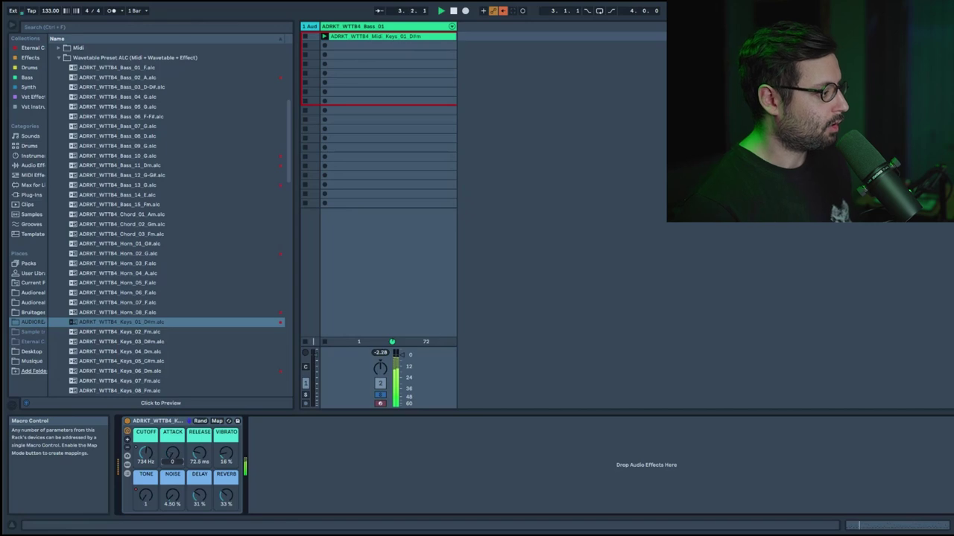
pyautogui.moveTo(198, 453); pyautogui.dragTo(226, 436)
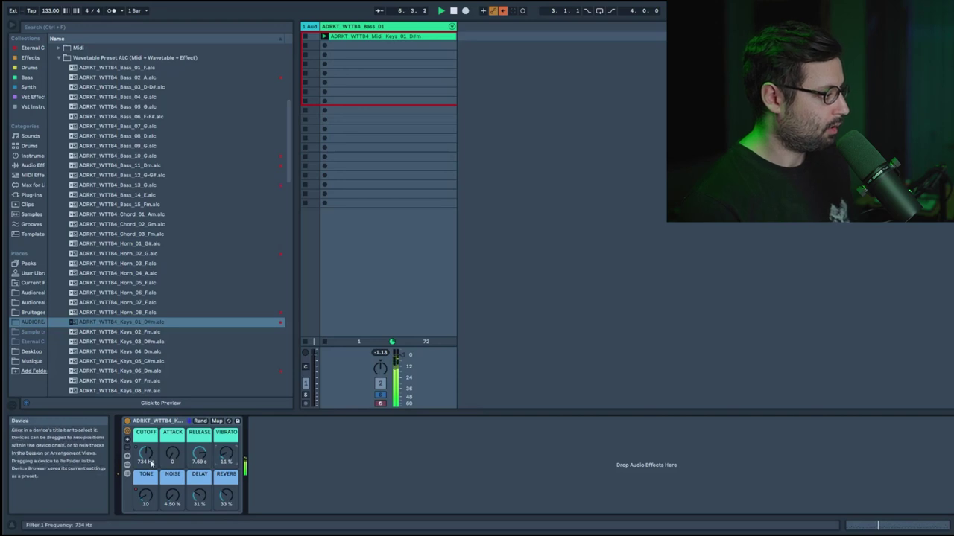
pyautogui.moveTo(169, 460); pyautogui.dragTo(169, 418)
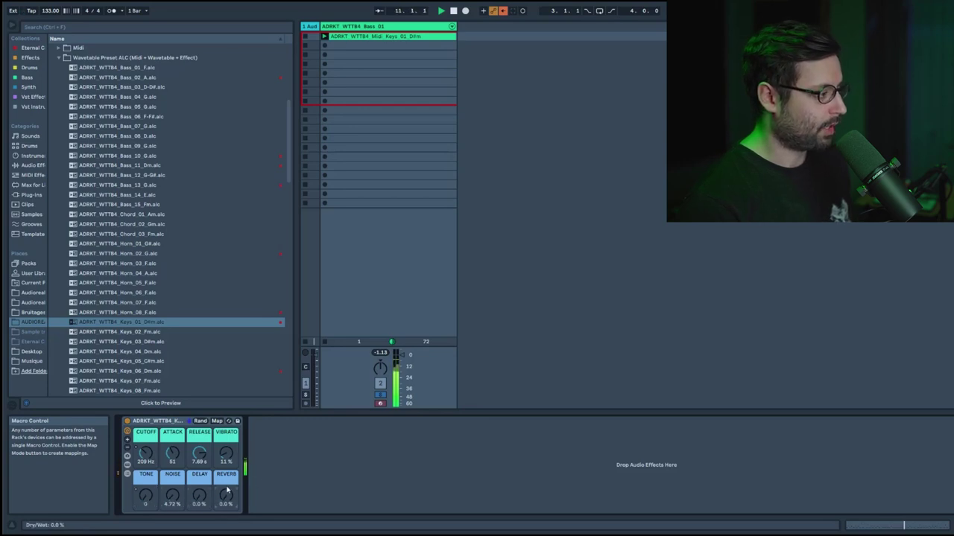
# Load Keys_08_Fm onto the clip slot, launch it, and raise the filter frequency macro
pyautogui.moveTo(119, 390); pyautogui.dragTo(325, 36)
pyautogui.click(325, 36)
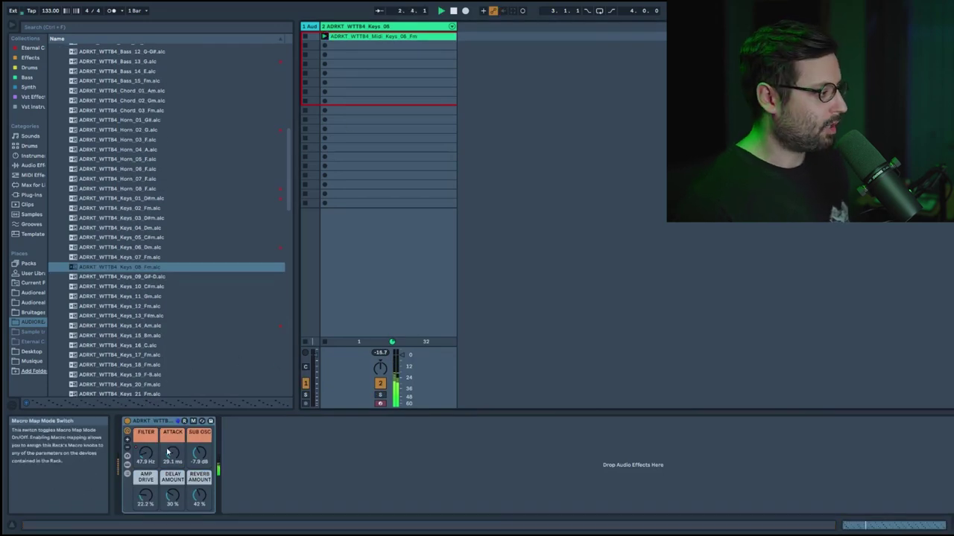
pyautogui.moveTo(145, 469)
pyautogui.mouseDown()
pyautogui.moveTo(147, 441)
pyautogui.moveTo(147, 451)
pyautogui.mouseUp()
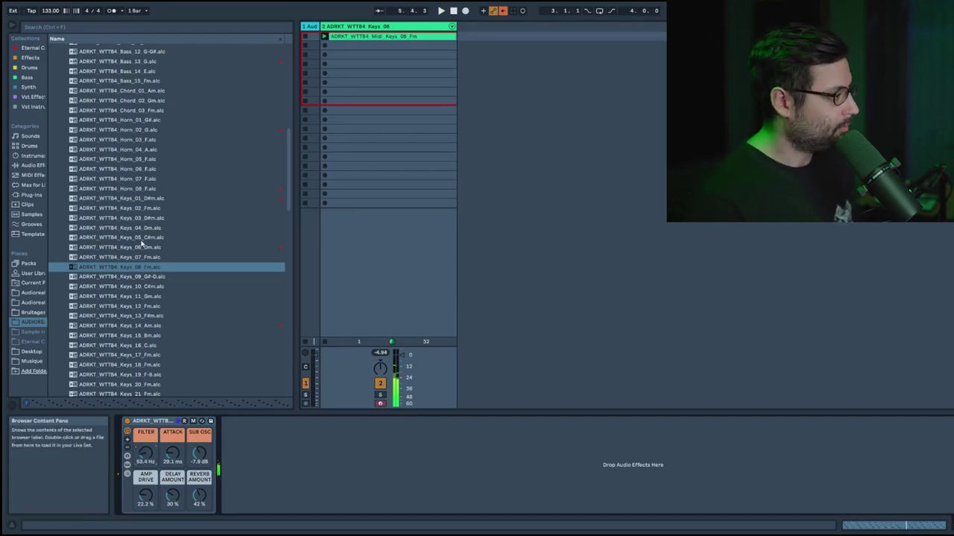
# Load Keys_14_Am, raise Filter, set Attack to 0.00 ms, and start playback
pyautogui.moveTo(119, 325); pyautogui.dragTo(325, 37)
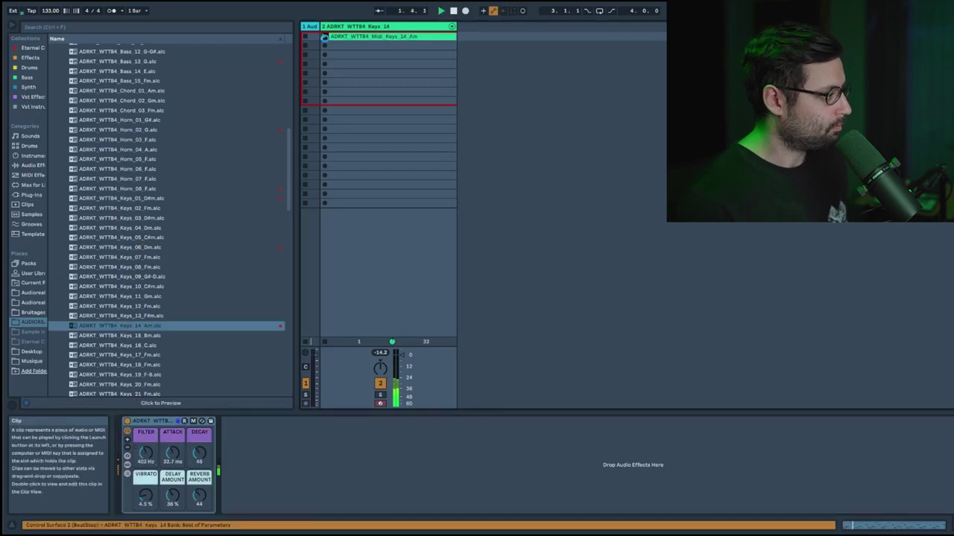
pyautogui.moveTo(146, 452); pyautogui.dragTo(146, 436)
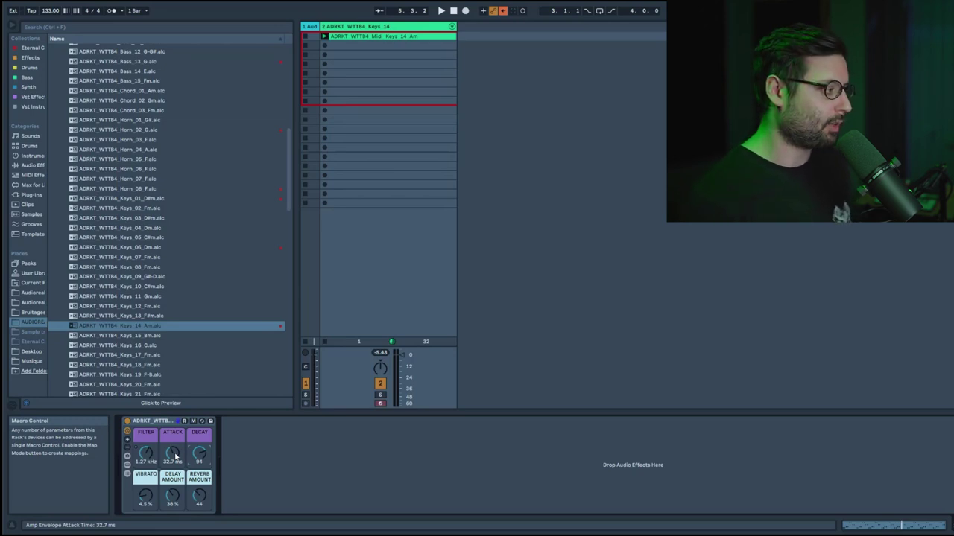
pyautogui.moveTo(172, 452); pyautogui.dragTo(164, 462)
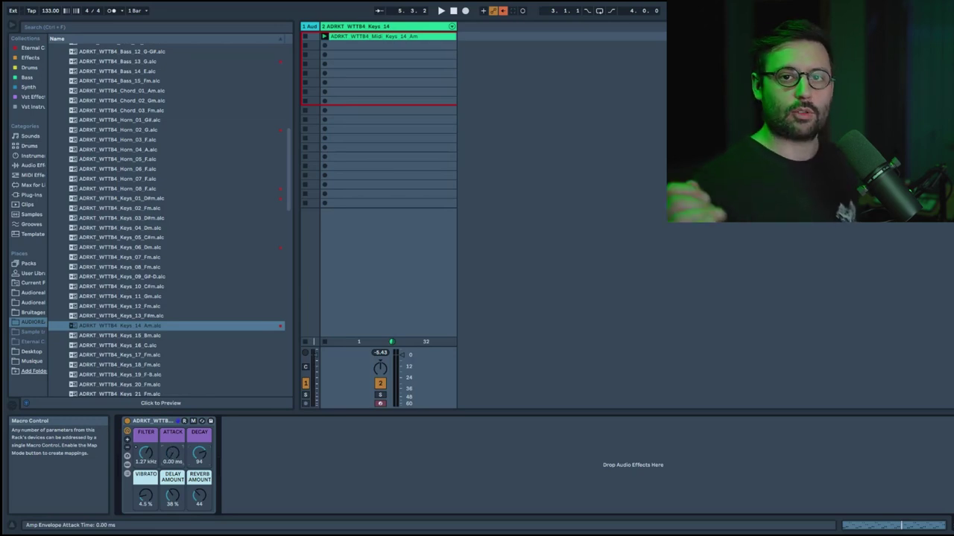
pyautogui.press('space')
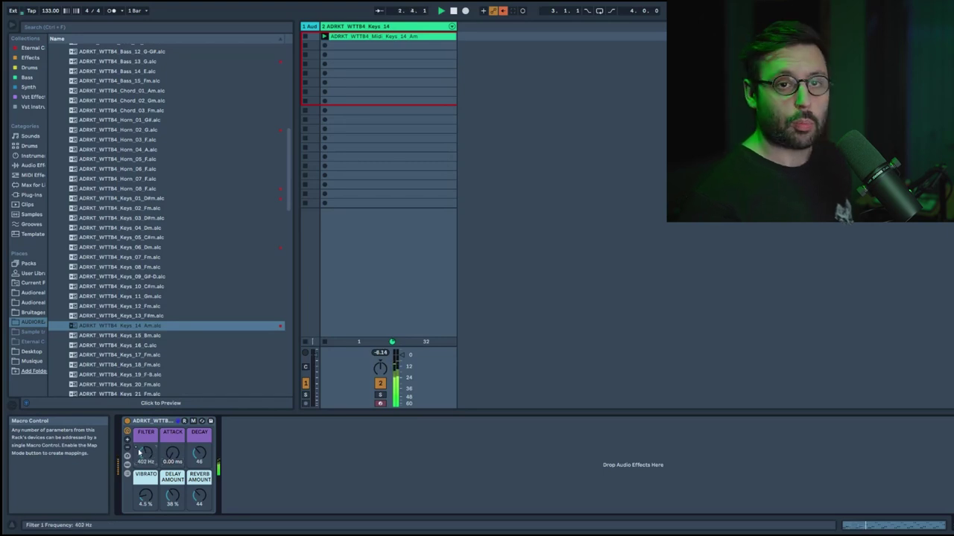
# Put the Sfx_04_G preset on track 2's clip slot and launch its clip
pyautogui.scroll(-6, 131, 225)
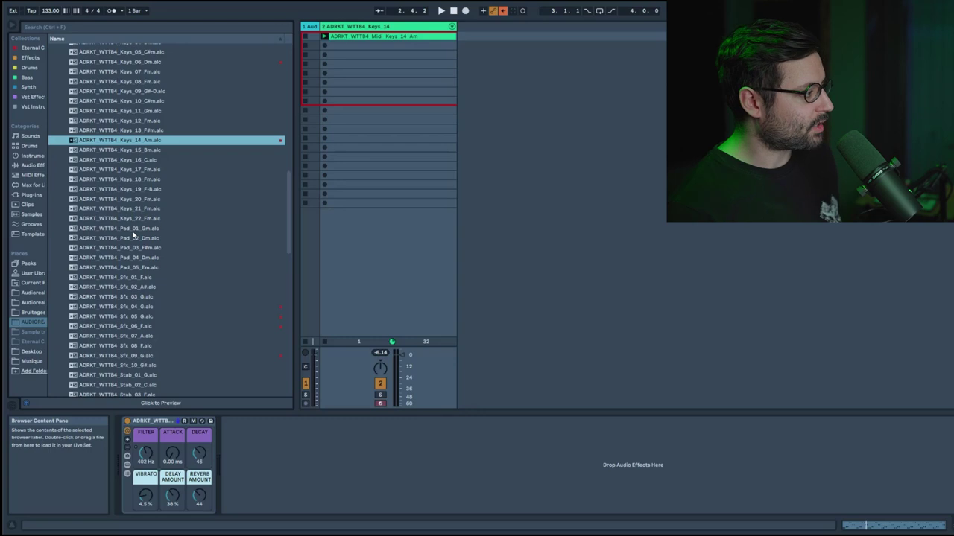
pyautogui.scroll(-2, 132, 236)
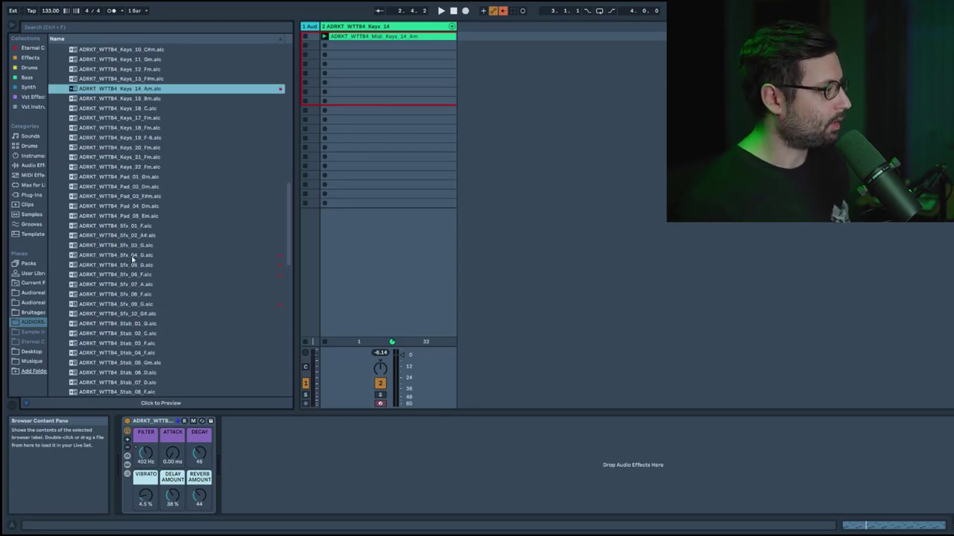
pyautogui.moveTo(134, 259); pyautogui.dragTo(330, 38)
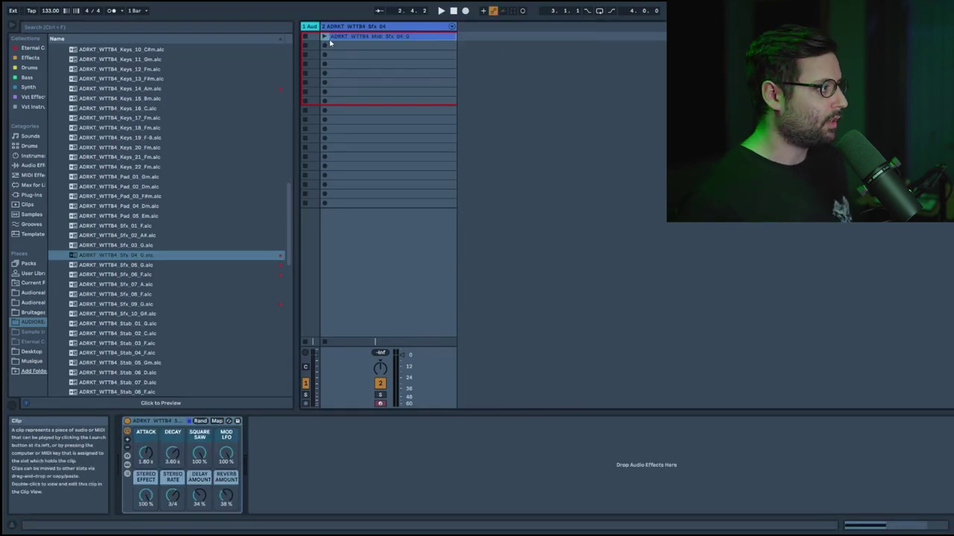
pyautogui.click(324, 35)
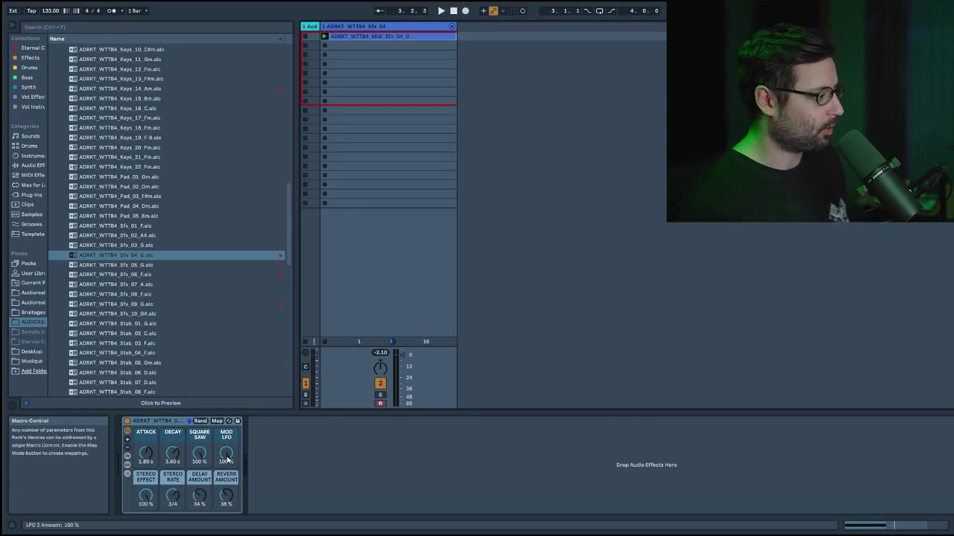
# Lower the Mod LFO macro, undo the change, then load Sfx_05_G
pyautogui.moveTo(226, 453); pyautogui.dragTo(226, 477)
pyautogui.hotkey('ctrl', 'z')
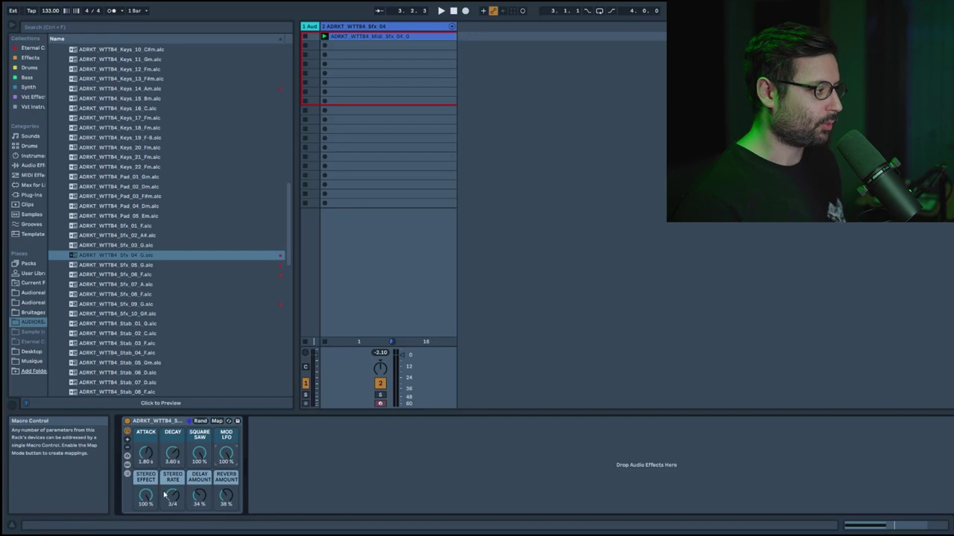
pyautogui.press('Down')
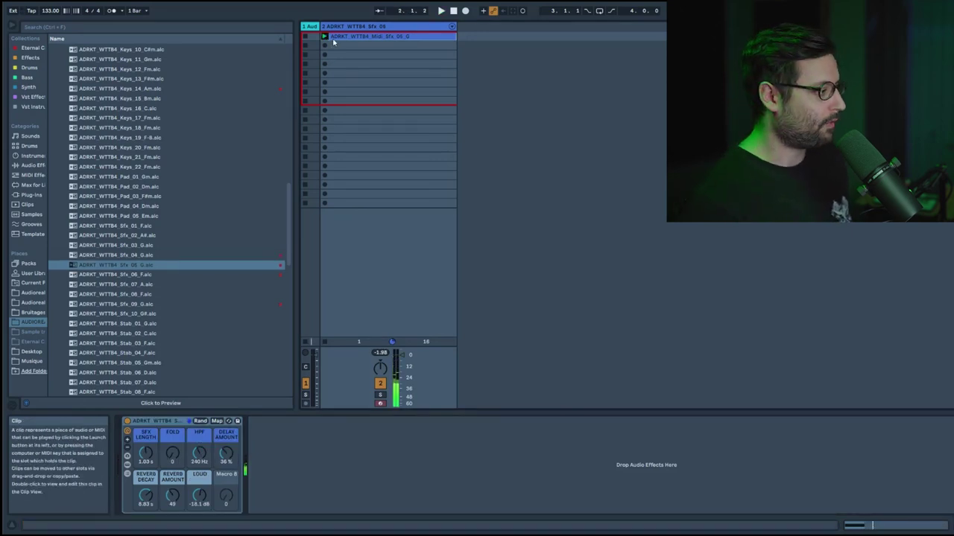
# Raise Sfx_05's Fold and HPF macros, then step to the Sfx_06_F preset
pyautogui.moveTo(173, 453); pyautogui.dragTo(172, 418)
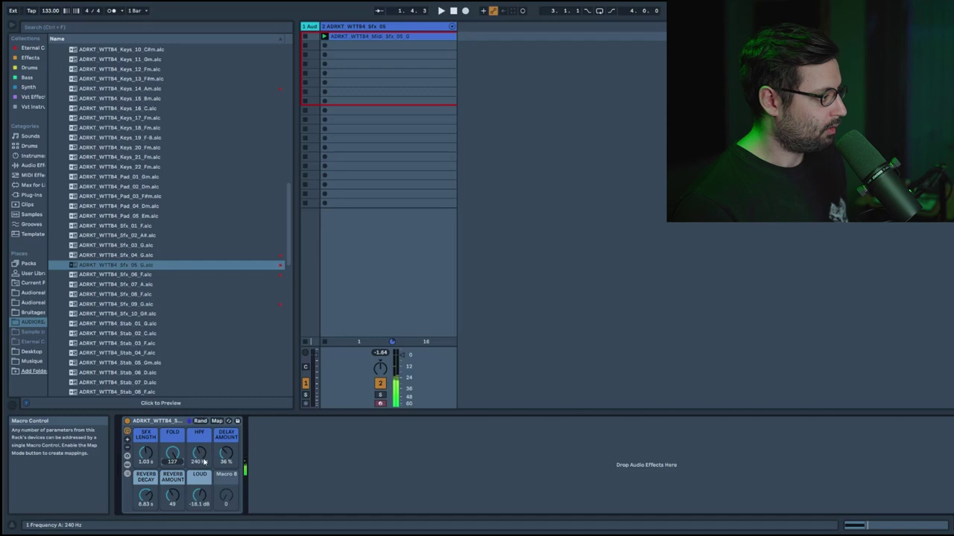
pyautogui.moveTo(204, 462); pyautogui.dragTo(204, 417)
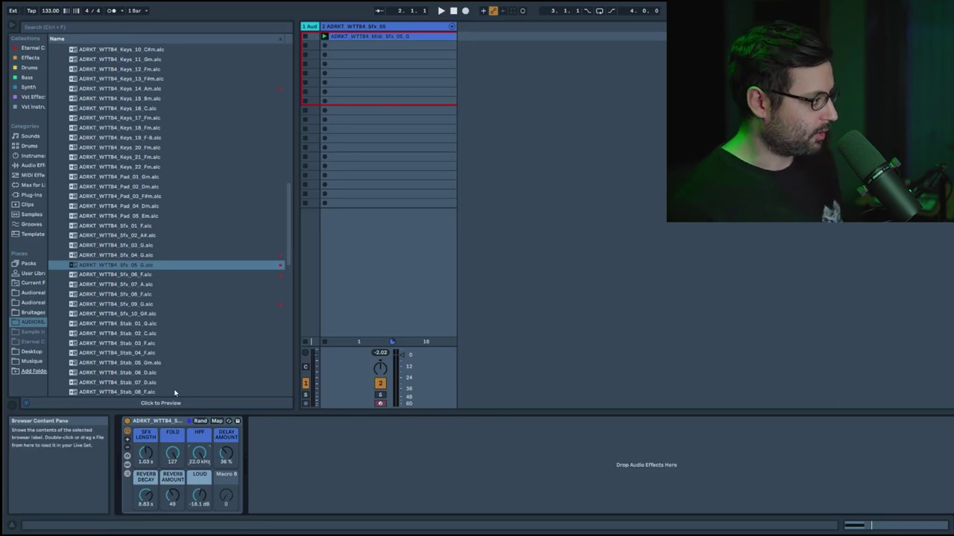
pyautogui.press('Down')
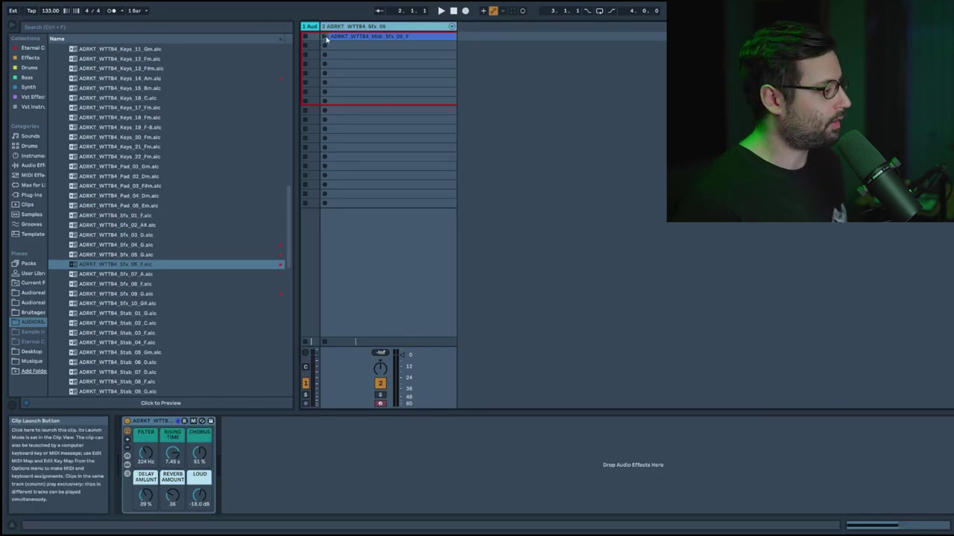
# Launch the Sfx_06_F clip, lower its Filter macro to 275 Hz, then load Sfx_09
pyautogui.click(324, 37)
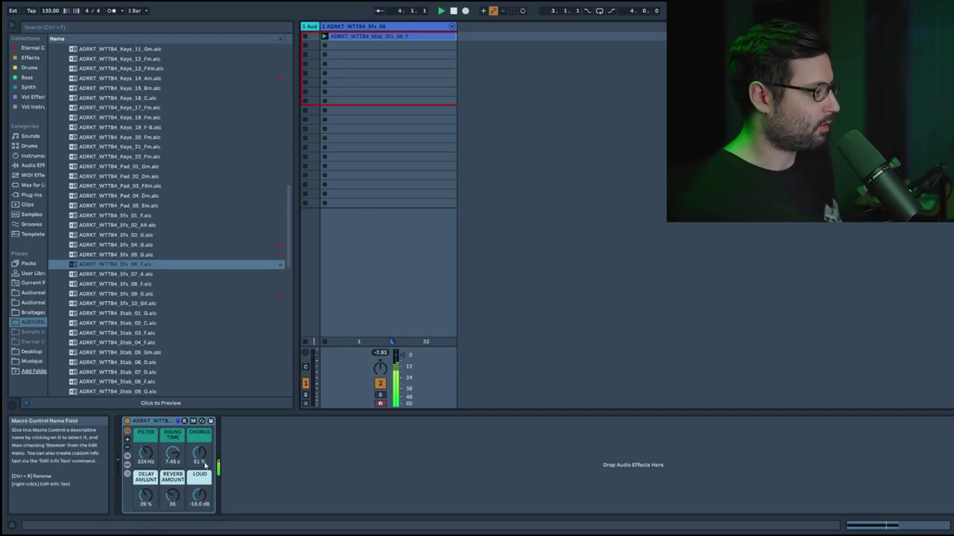
pyautogui.moveTo(146, 465); pyautogui.dragTo(146, 480)
pyautogui.press('Down')
pyautogui.press('Down')
pyautogui.press('Down')
pyautogui.press('Return')
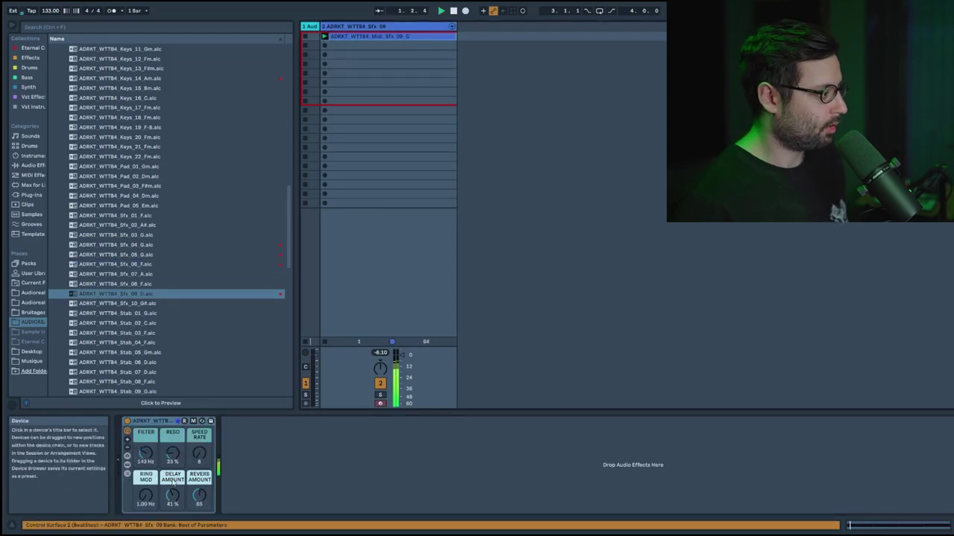
# Turn Sfx_09's Speed Rate macro down from 8 to 3/16
pyautogui.click(199, 459)
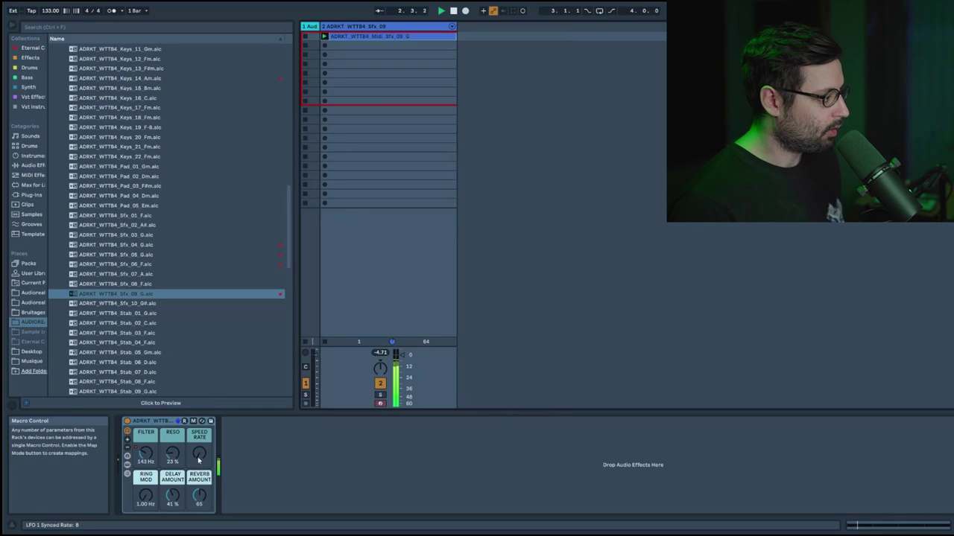
pyautogui.moveTo(198, 461)
pyautogui.mouseDown()
pyautogui.moveTo(198, 489)
pyautogui.moveTo(199, 446)
pyautogui.mouseUp()
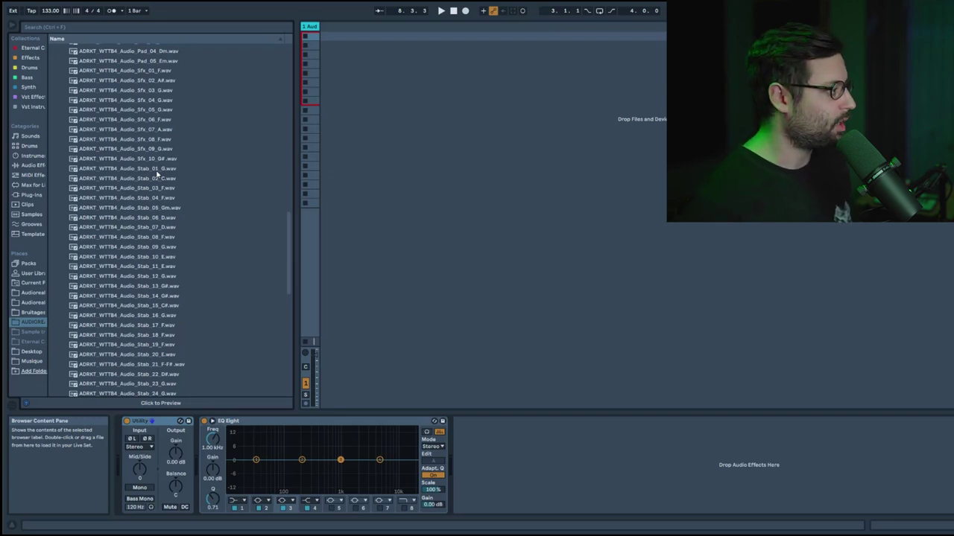
# Audition the Stab samples in turn, from Stab_01 G through Stab_13
pyautogui.click(157, 170)
pyautogui.press('Down')
pyautogui.press('Down')
pyautogui.press('Down')
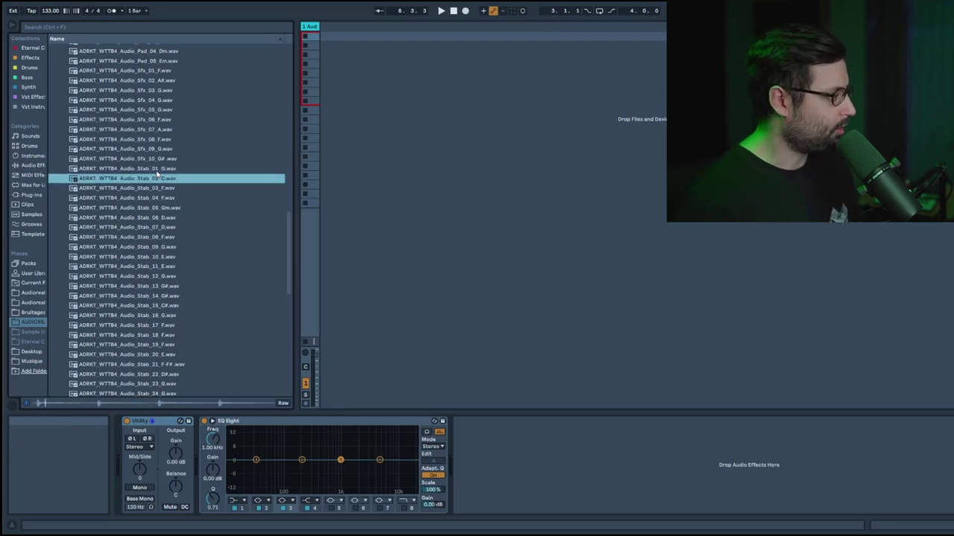
pyautogui.press('Down')
pyautogui.press('Down')
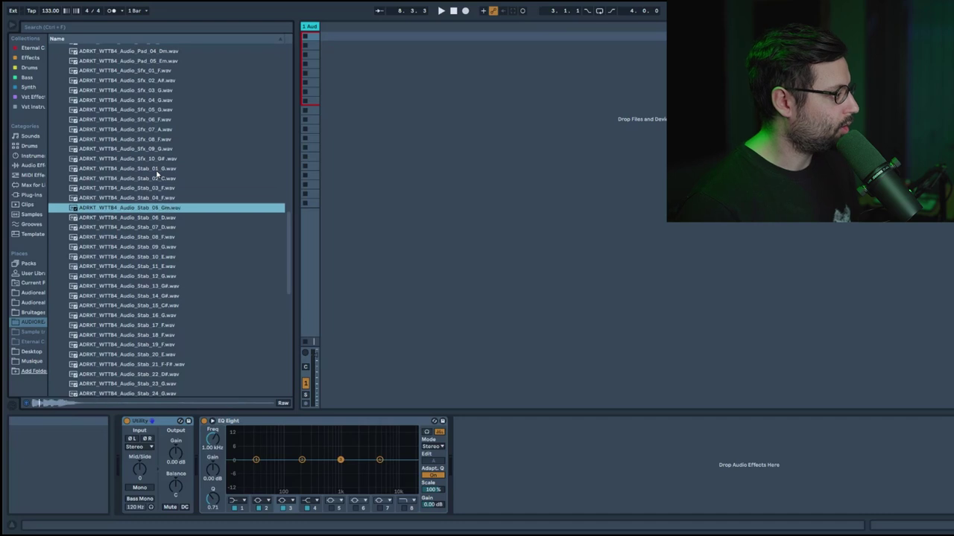
pyautogui.press('Down')
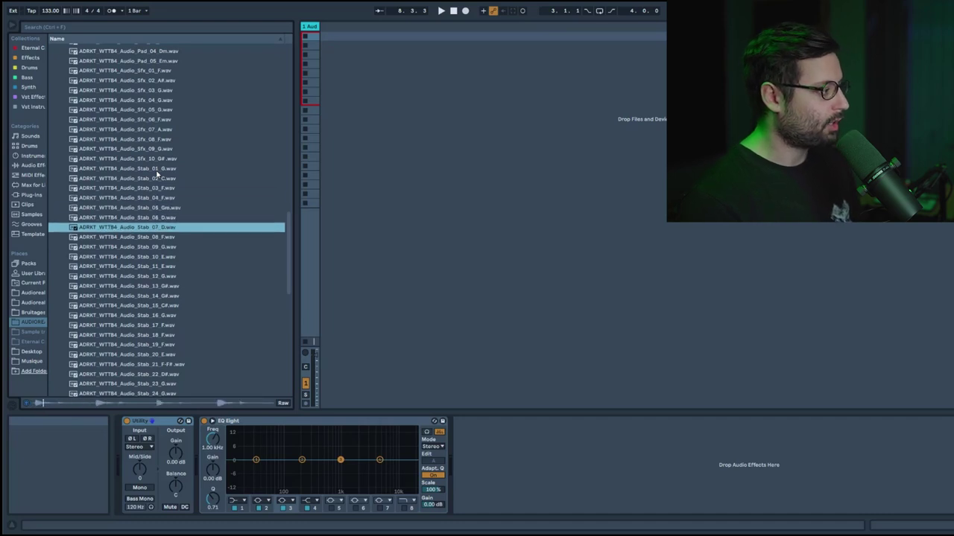
pyautogui.press('Down')
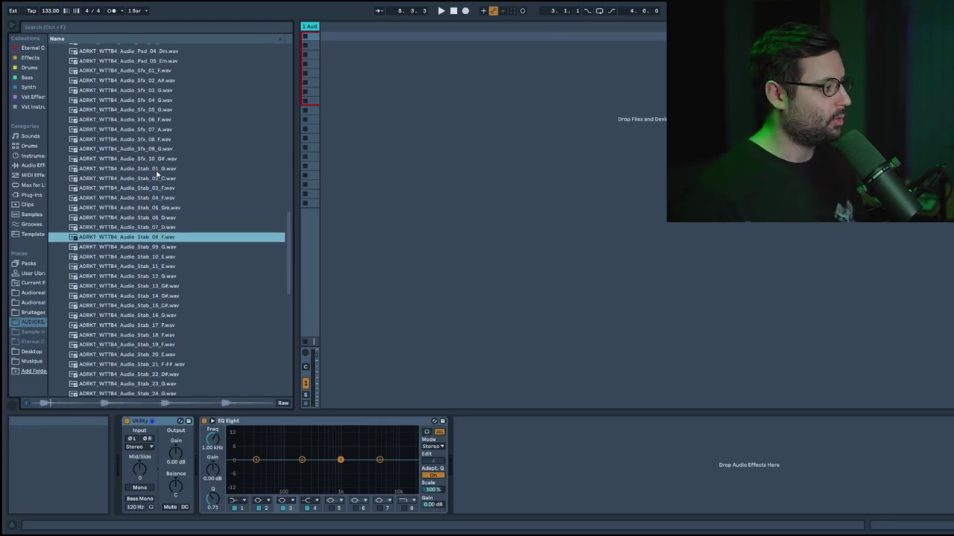
pyautogui.press('Down')
pyautogui.press('Down')
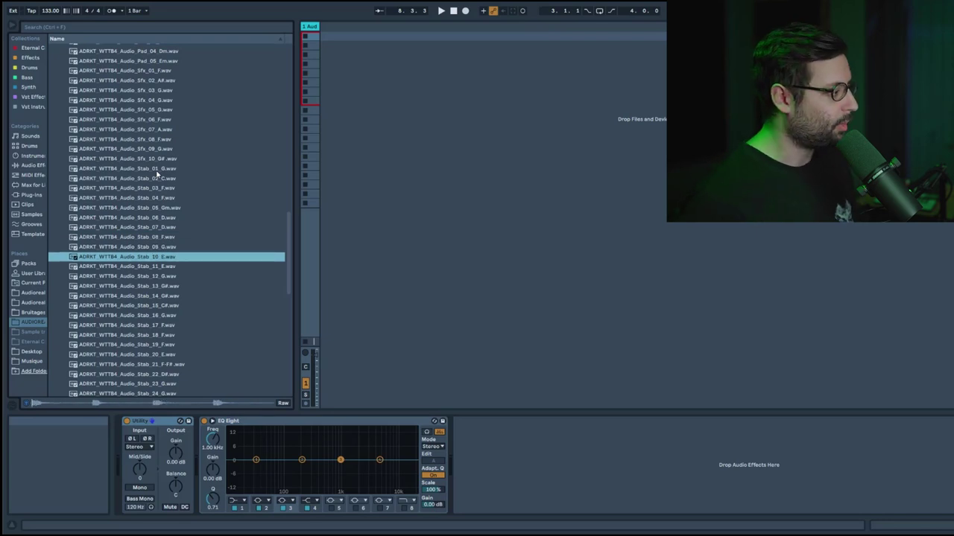
pyautogui.press('Down')
pyautogui.press('Down')
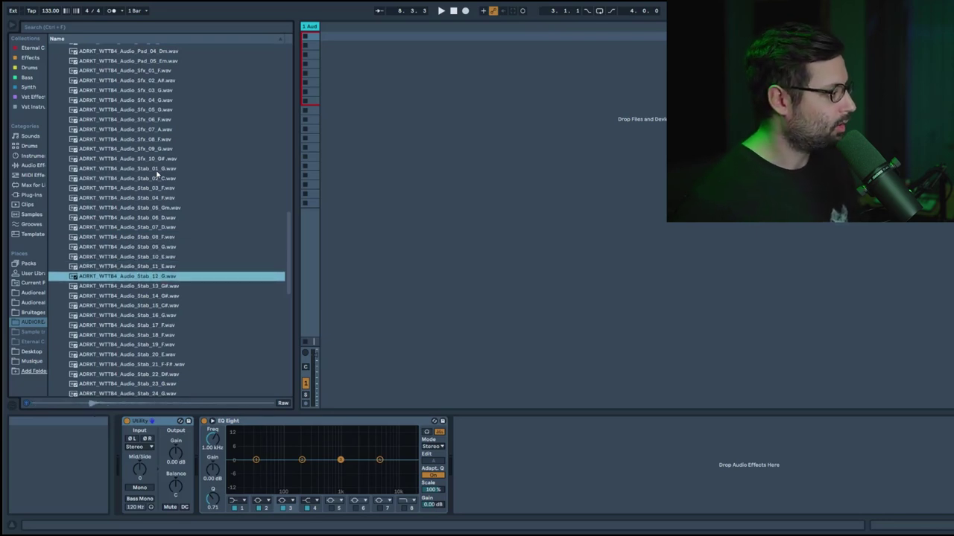
pyautogui.scroll(-3, 156, 224)
pyautogui.press('Down')
pyautogui.press('Down')
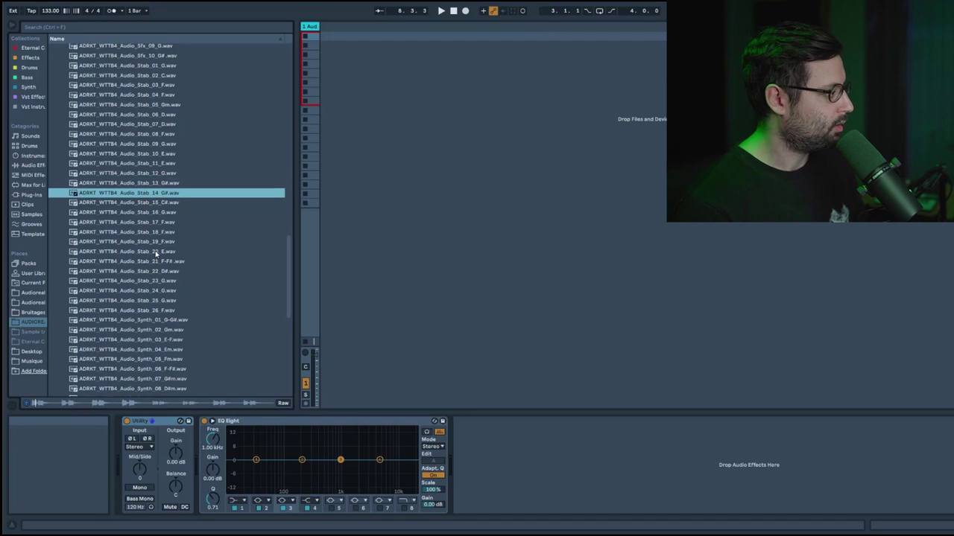
pyautogui.press('Down')
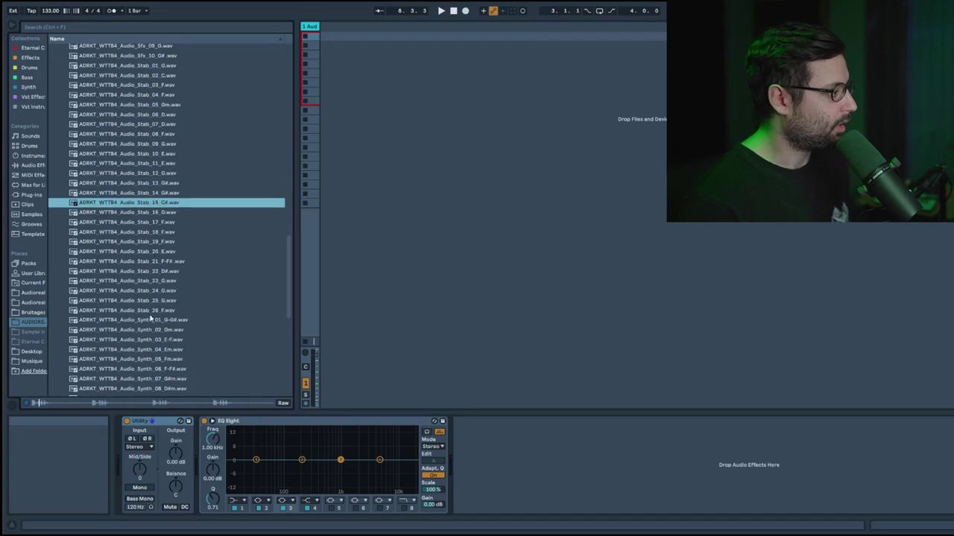
# Audition the Synth samples from Synth_01 through Synth_12
pyautogui.click(149, 320)
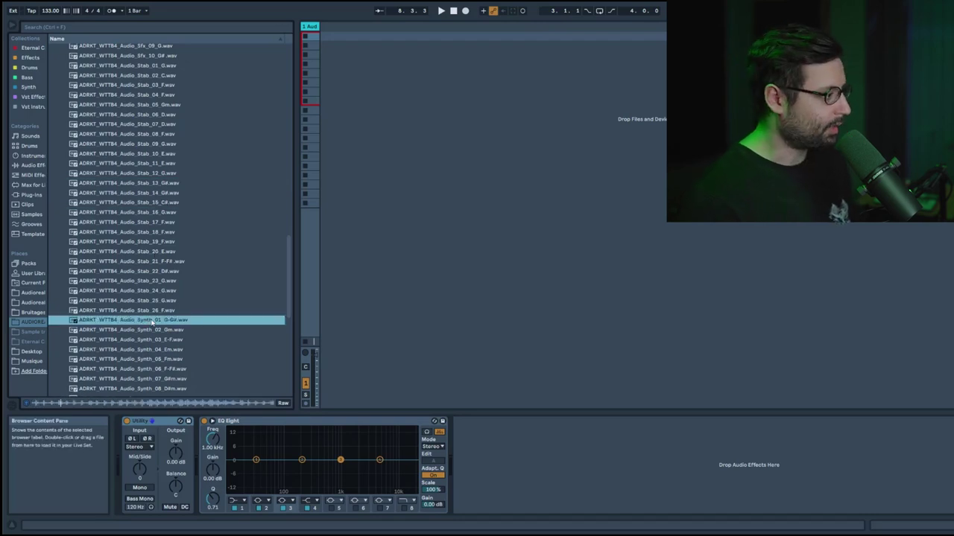
pyautogui.press('Down')
pyautogui.press('Down')
pyautogui.press('Down')
pyautogui.scroll(-1, 138, 372)
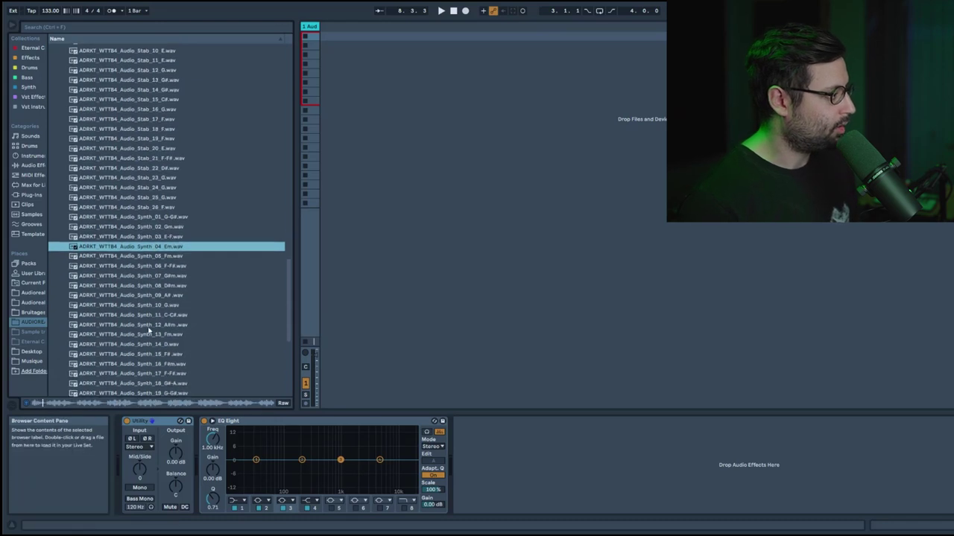
pyautogui.press('Down')
pyautogui.press('Down')
pyautogui.scroll(-1, 158, 328)
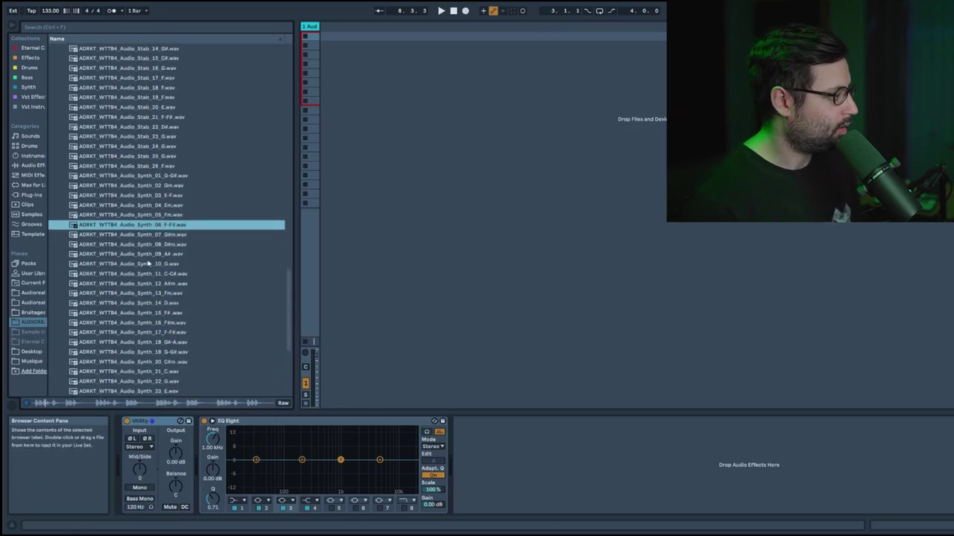
pyautogui.press('Down')
pyautogui.press('Down')
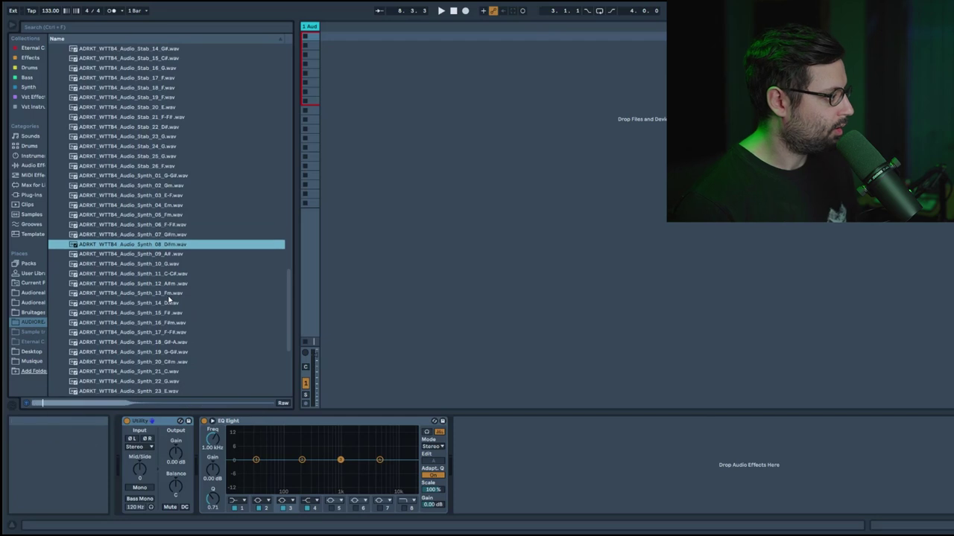
pyautogui.press('Down')
pyautogui.press('Down')
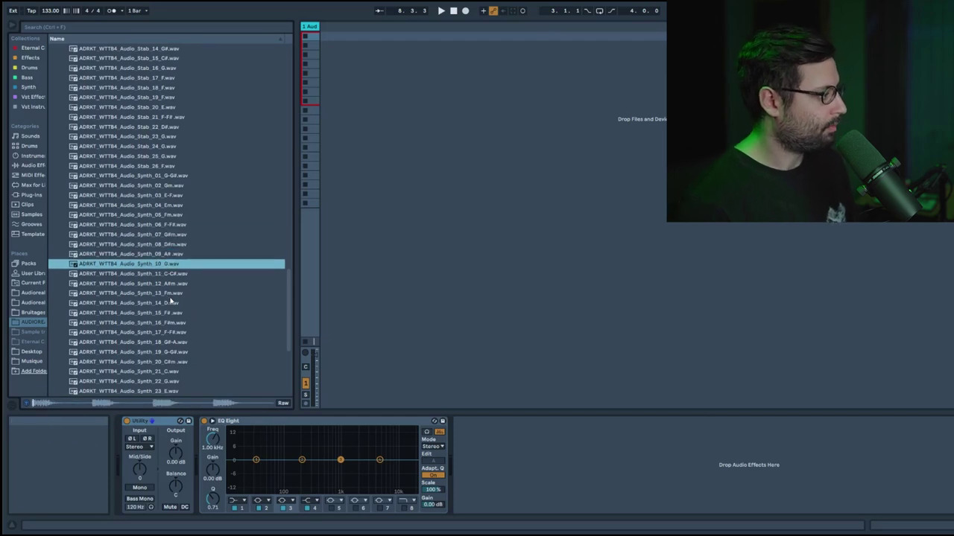
pyautogui.scroll(-1, 177, 301)
pyautogui.press('Down')
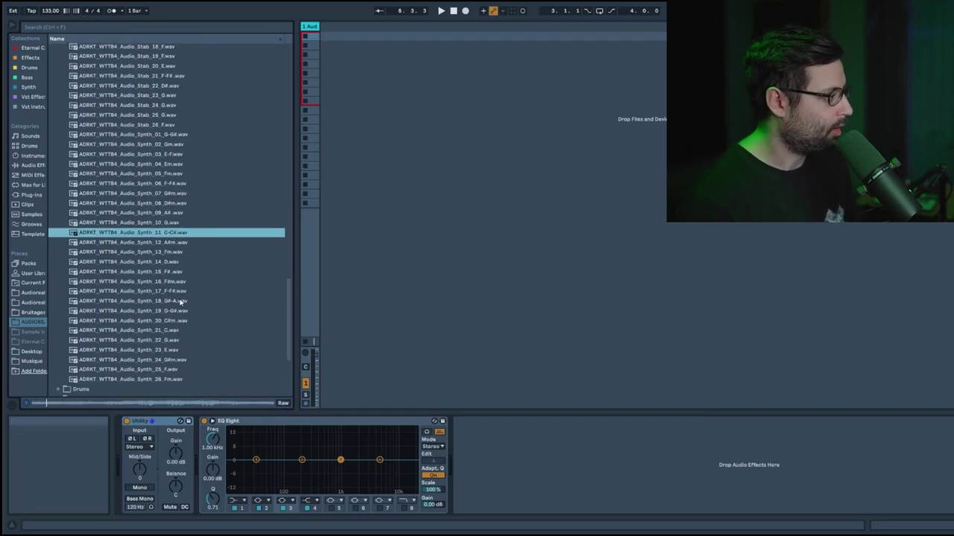
pyautogui.press('Down')
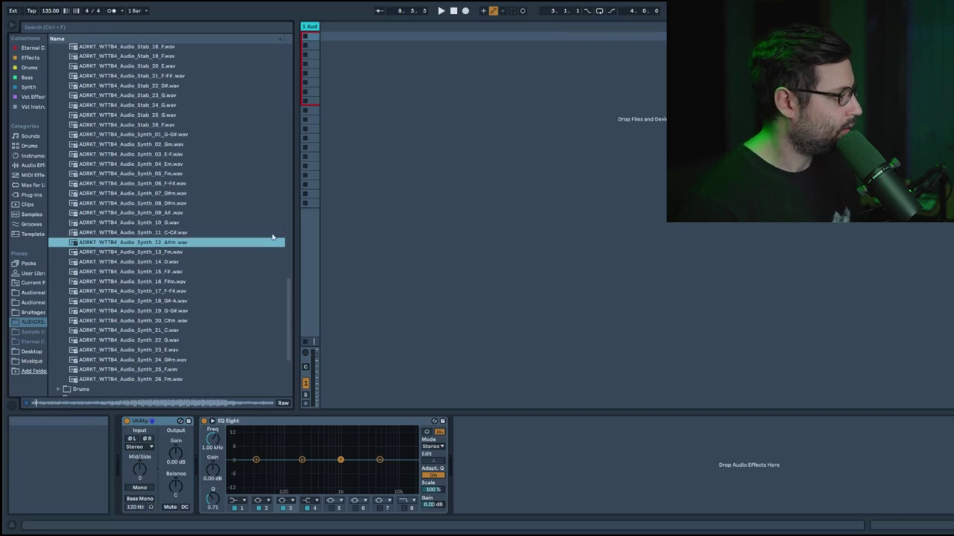
pyautogui.press('Down')
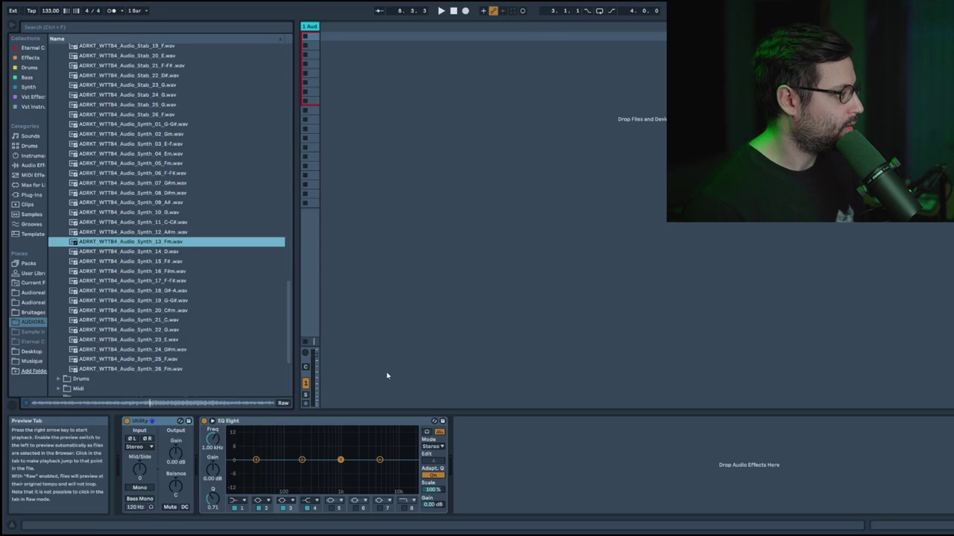
# Continue auditioning Synth_14 onward, replaying Synth_16, up past Synth_20
pyautogui.press('Down')
pyautogui.press('Down')
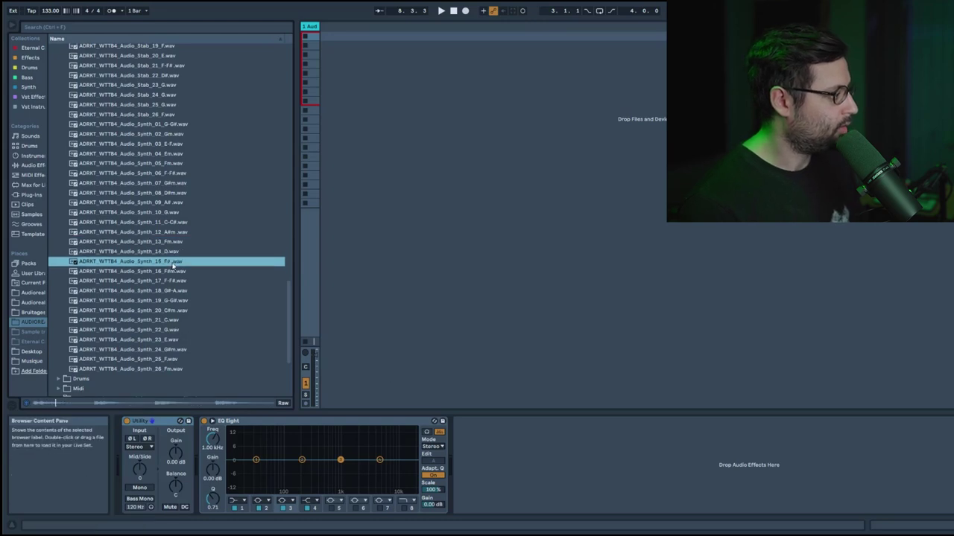
pyautogui.press('Down')
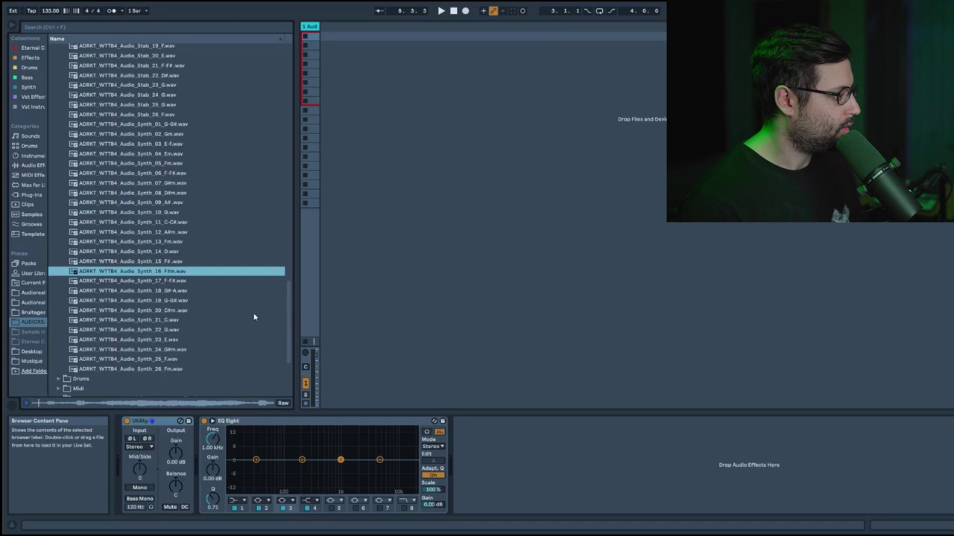
pyautogui.press('Down')
pyautogui.press('Up')
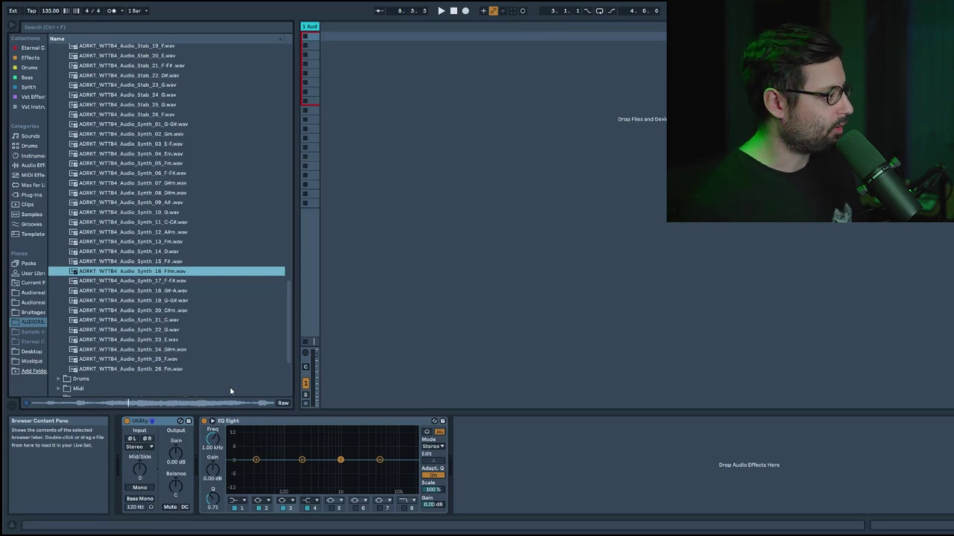
pyautogui.press('Down')
pyautogui.press('Down')
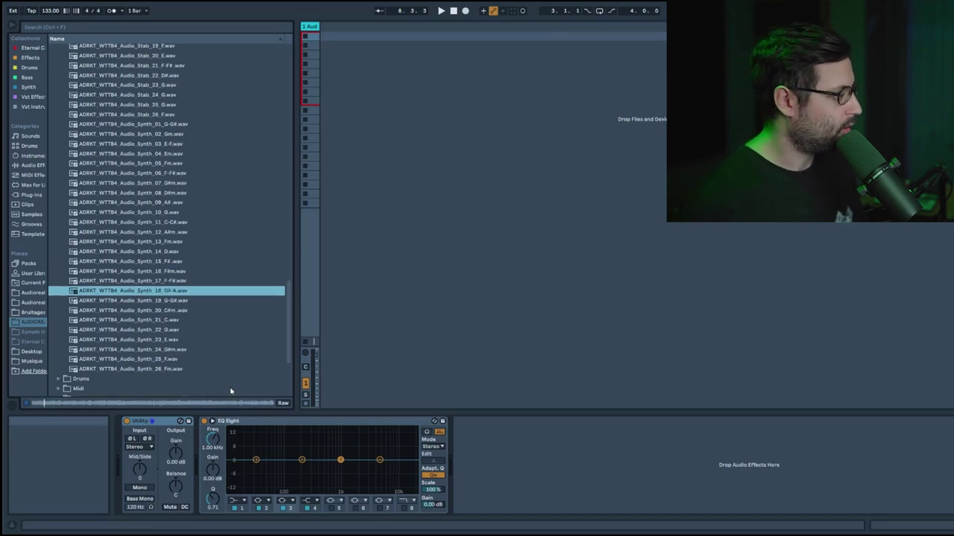
pyautogui.press('Down')
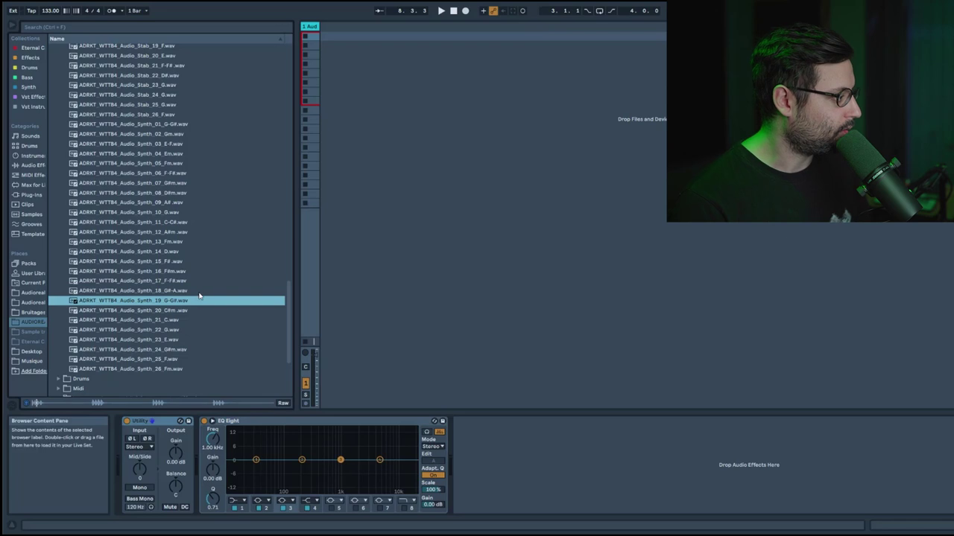
pyautogui.press('Down')
pyautogui.scroll(-1, 187, 318)
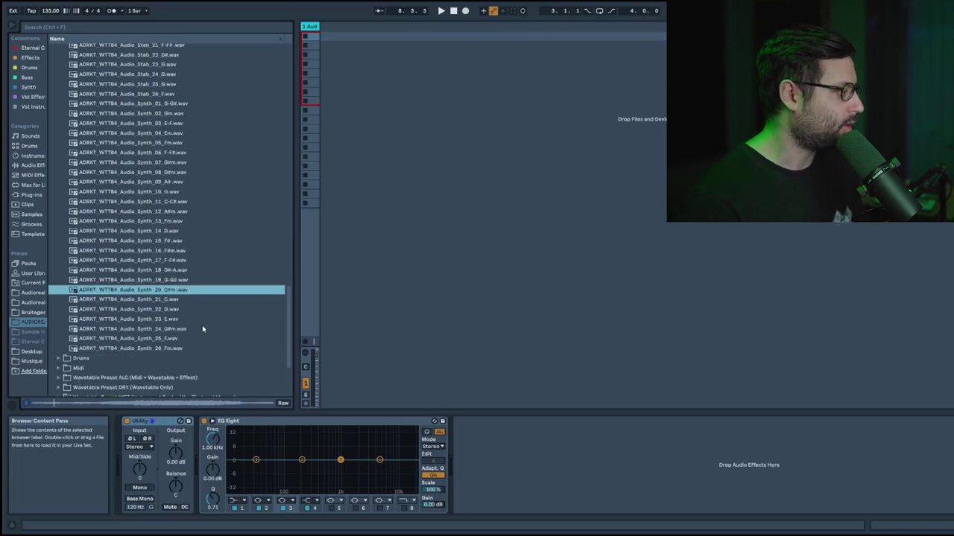
pyautogui.press('Down')
pyautogui.scroll(-2, 157, 362)
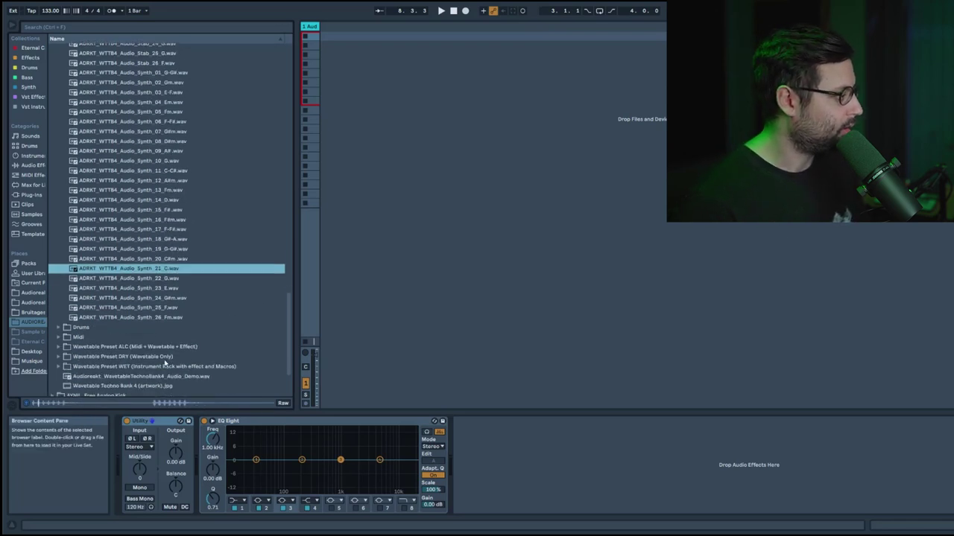
pyautogui.press('Down')
pyautogui.scroll(-5, 164, 350)
# Preview Synth_23 E, then collapse Audio Loops back to the WavetableTechnoBank4 pack folders
pyautogui.click(156, 236)
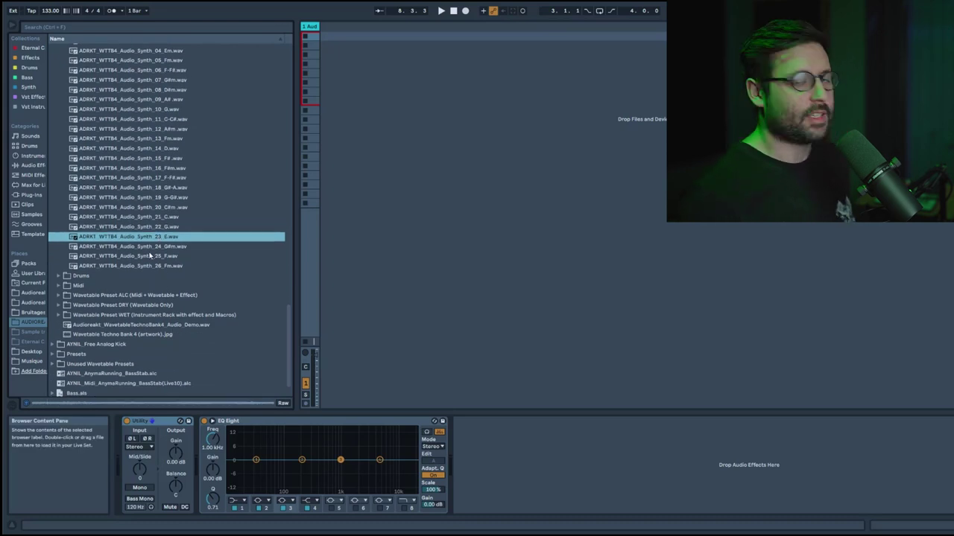
pyautogui.press('Left')
pyautogui.press('Left')
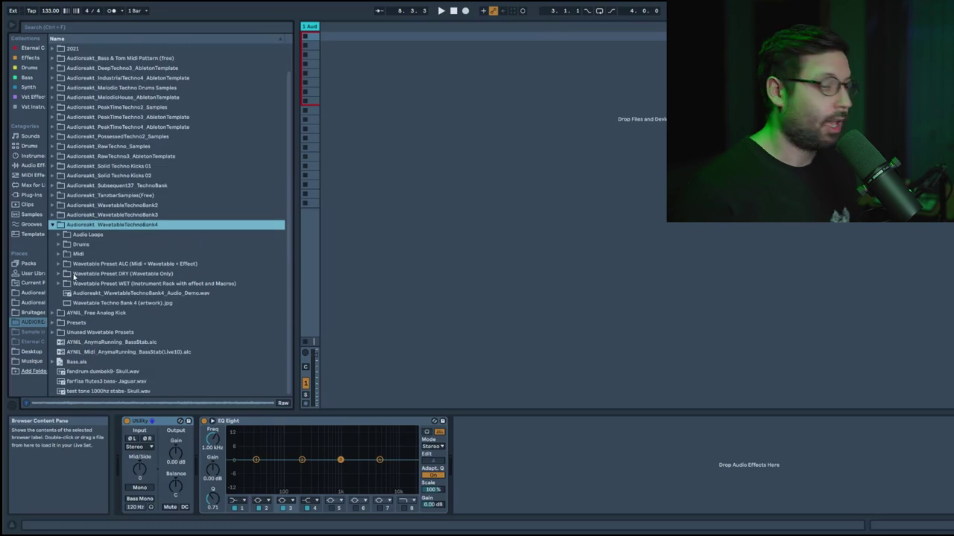